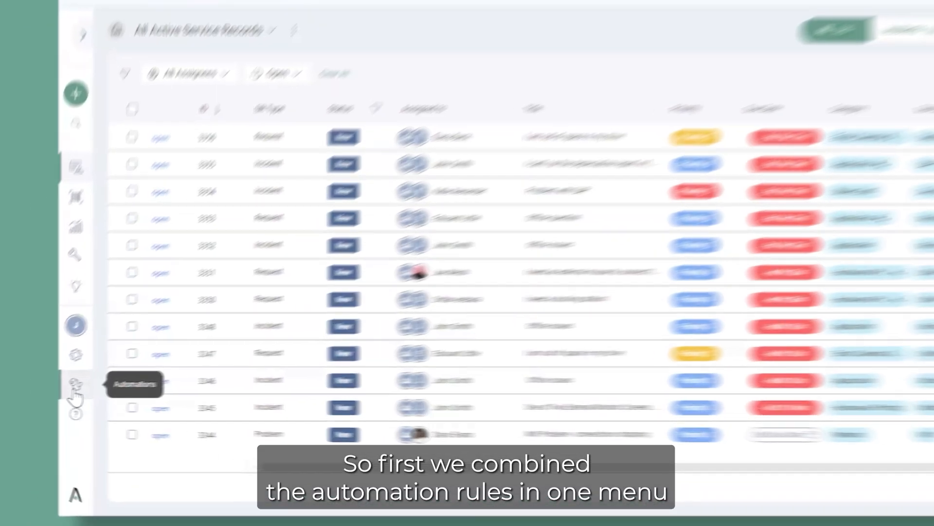
Open the form for a new routing rule and look through the agreements it can be conditioned on.
click(41, 392)
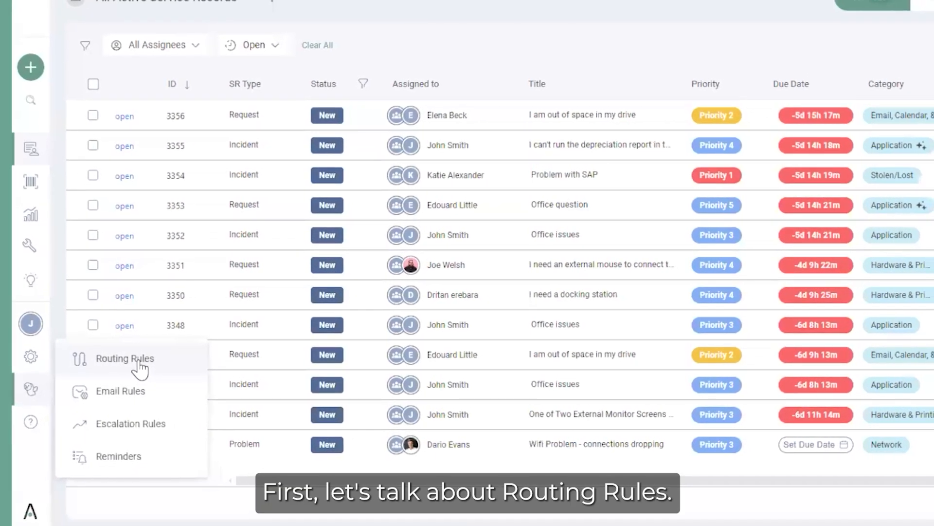
click(139, 368)
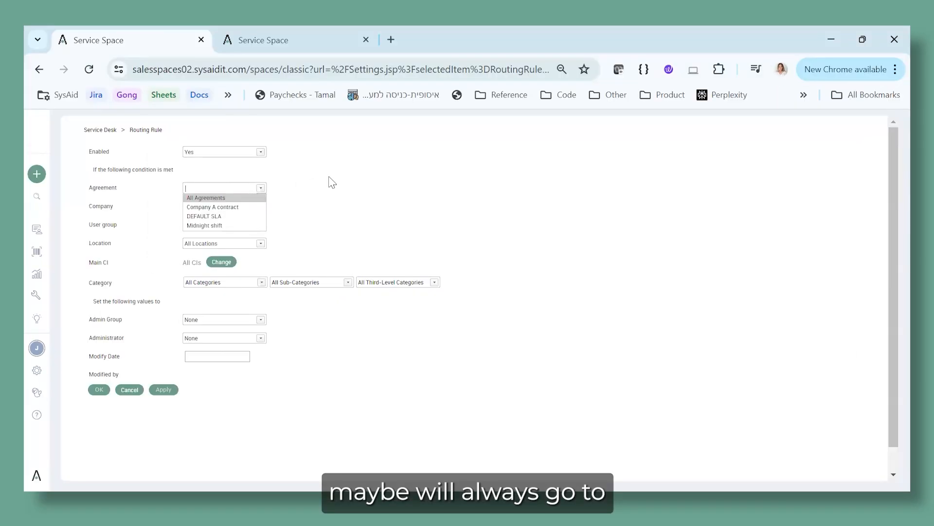
click(330, 178)
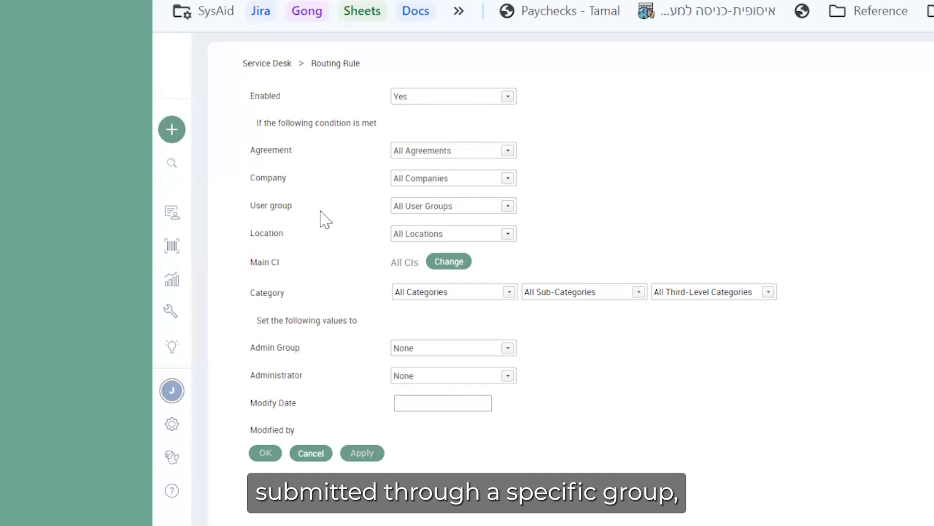
Review the user group, company and admin group choices of the routing rule without changing any of them.
click(448, 206)
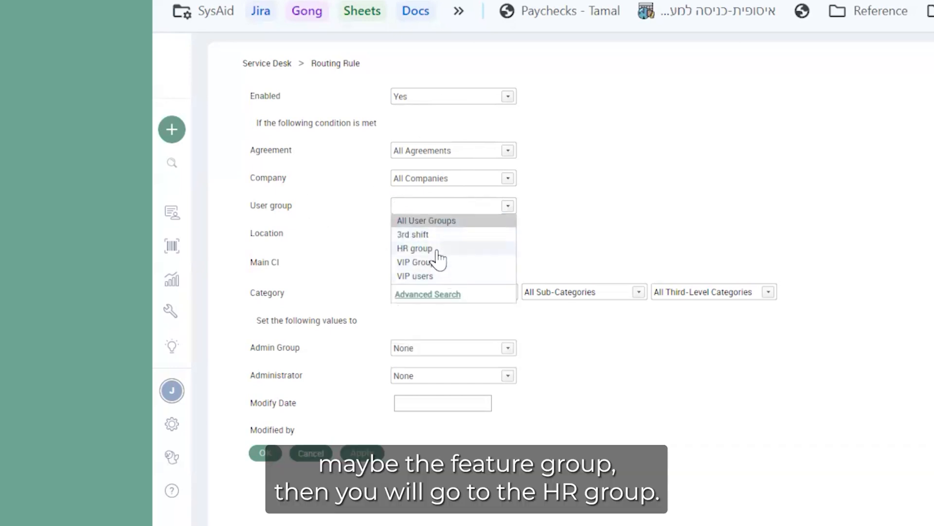
click(628, 195)
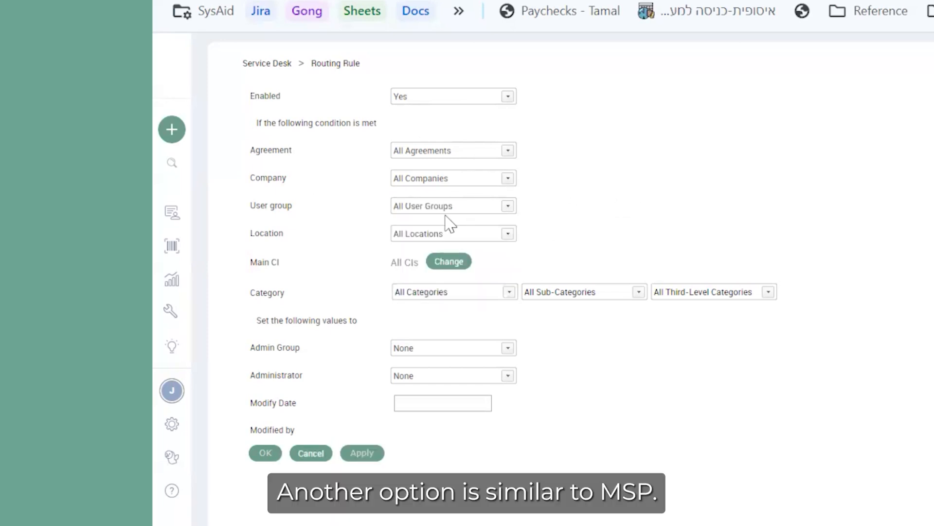
click(449, 178)
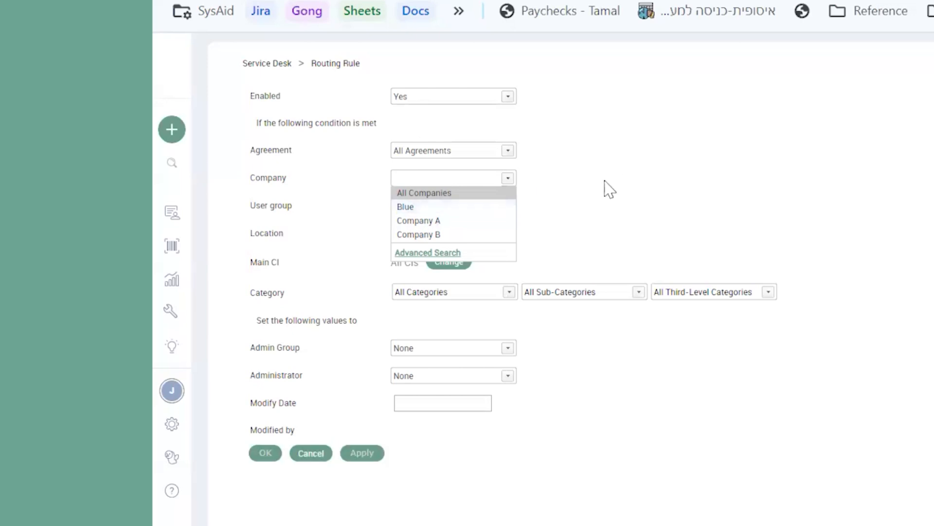
click(808, 217)
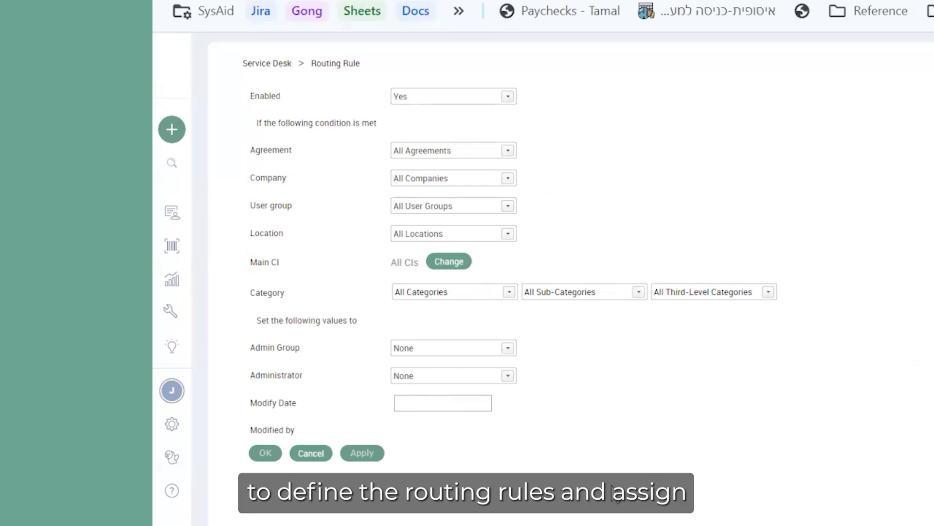
click(479, 350)
click(688, 411)
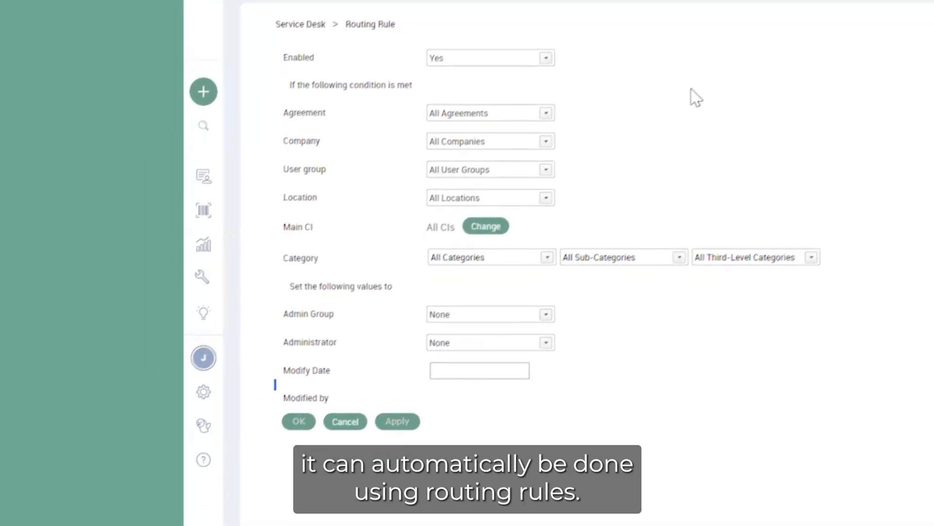
Open the email rules list and review the existing rules with their conditions and field settings.
click(203, 426)
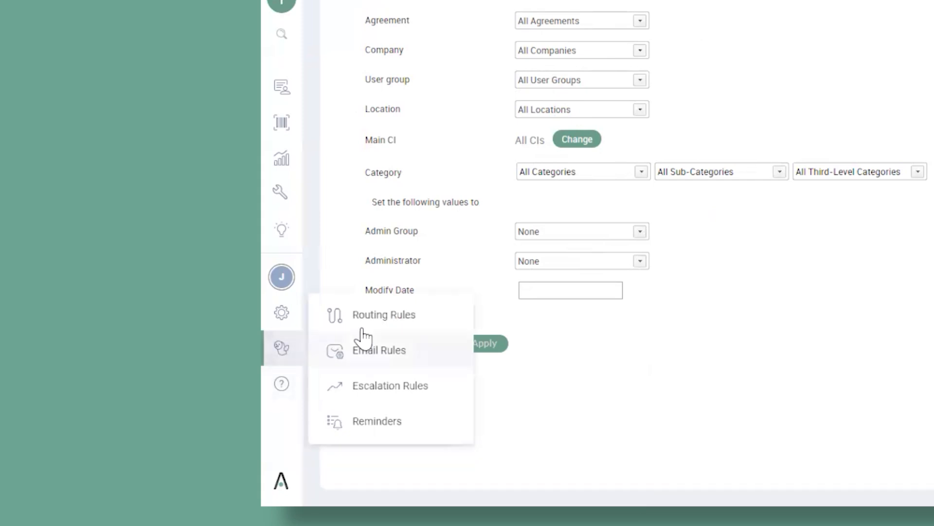
click(418, 352)
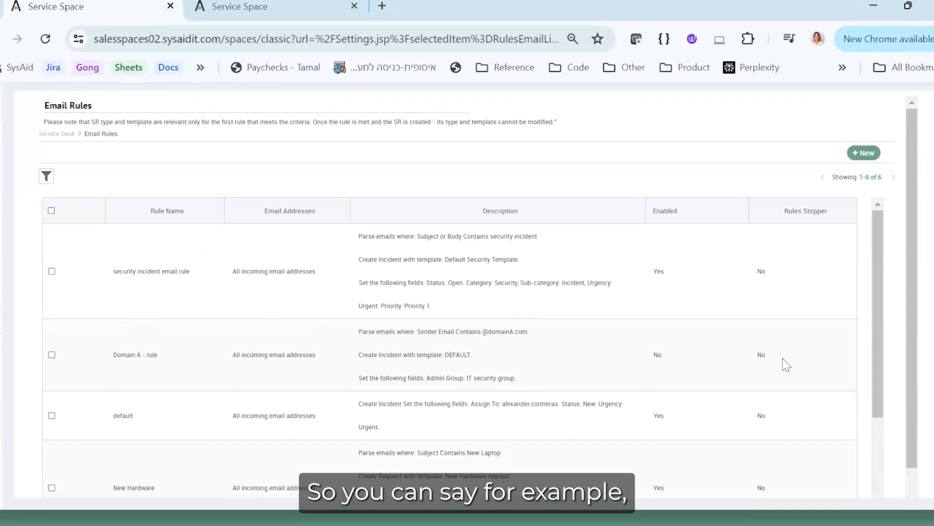
scroll(190, 363, down, 2)
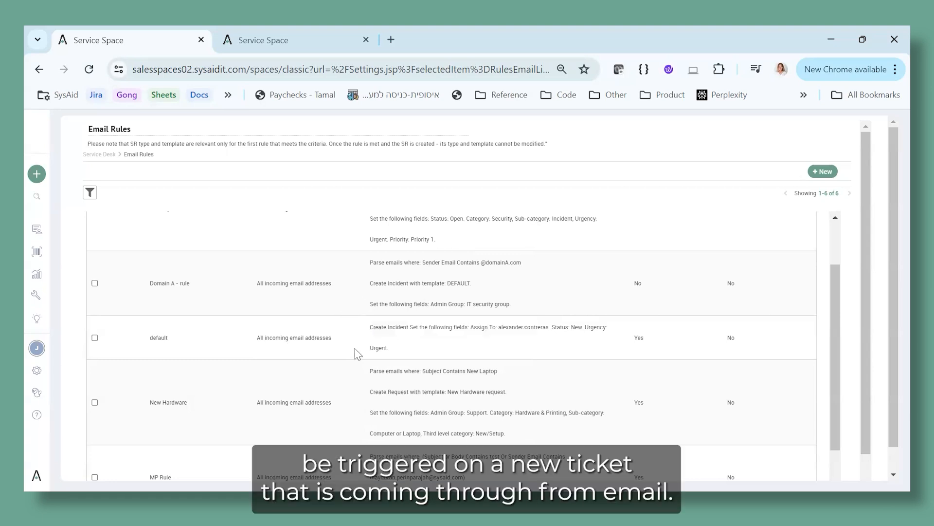
scroll(351, 362, down, 3)
scroll(347, 372, down, 1)
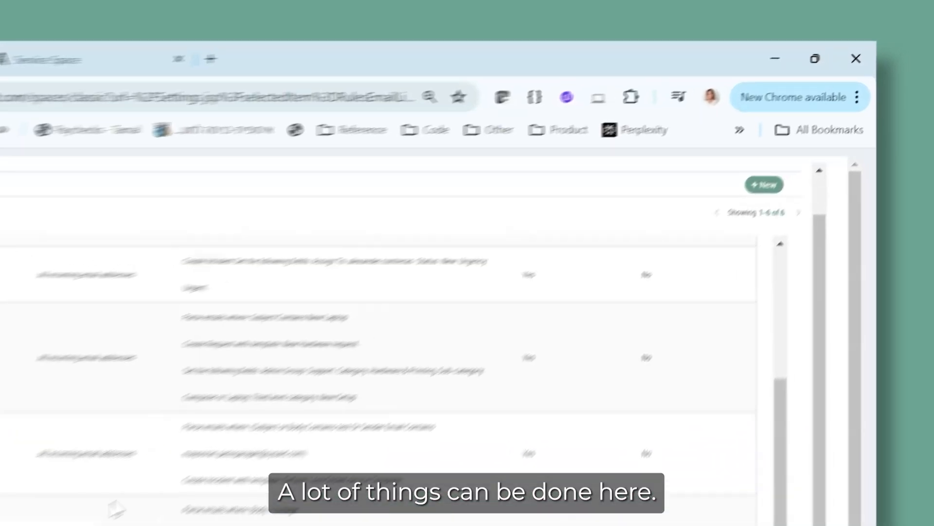
scroll(323, 385, up, 4)
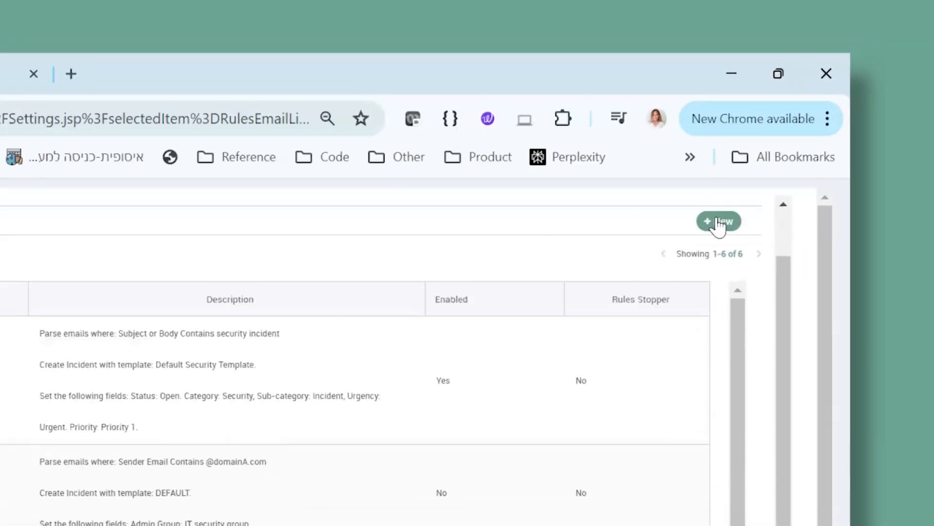
Open a new email rule and examine its filter builder for searched text and its service record field updates.
click(774, 179)
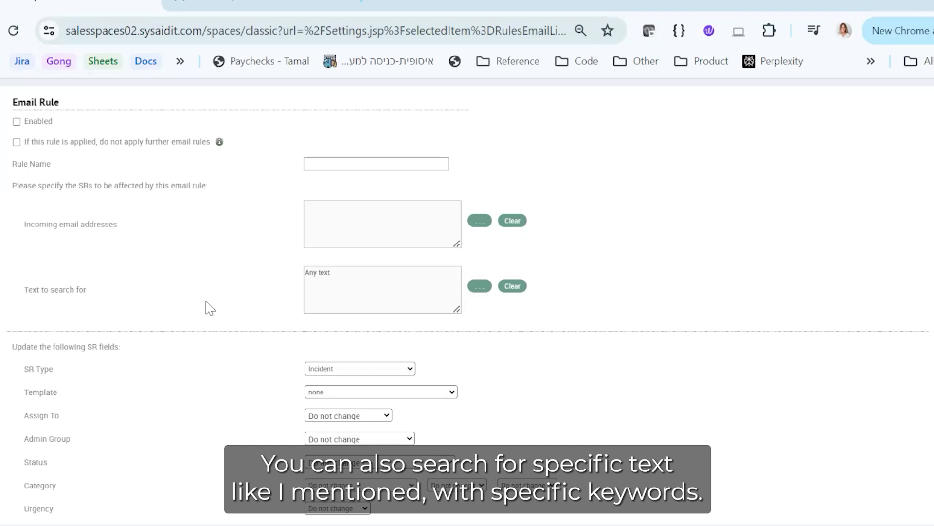
click(479, 288)
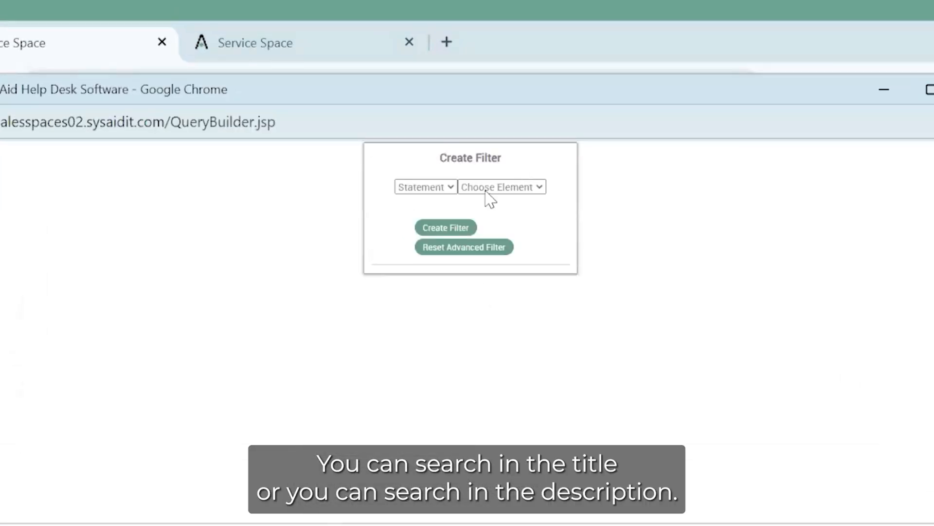
click(427, 124)
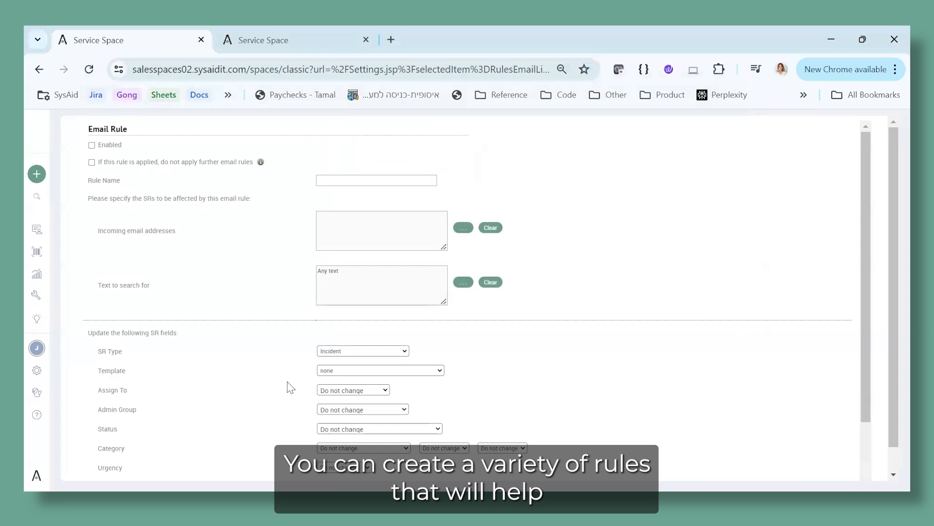
scroll(291, 388, down, 2)
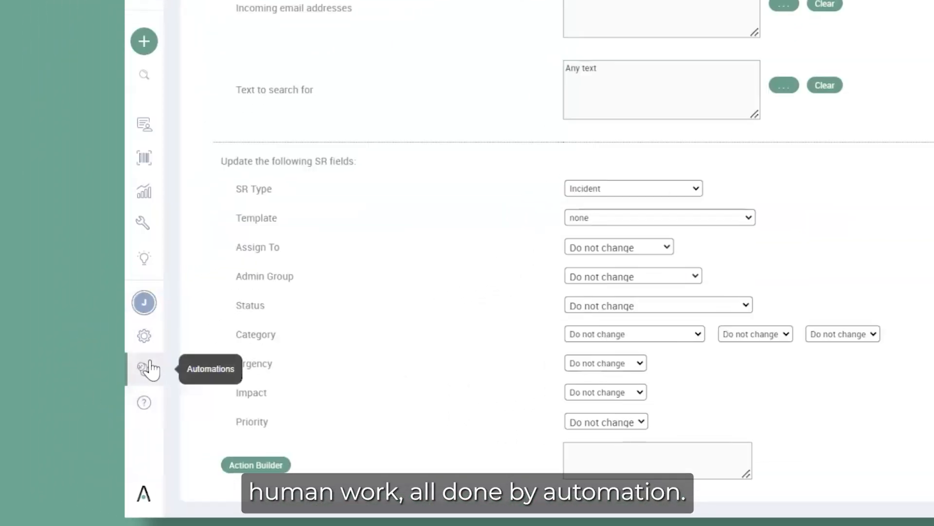
Open a new escalation rule and review its conditions, status choices and notification settings.
click(38, 392)
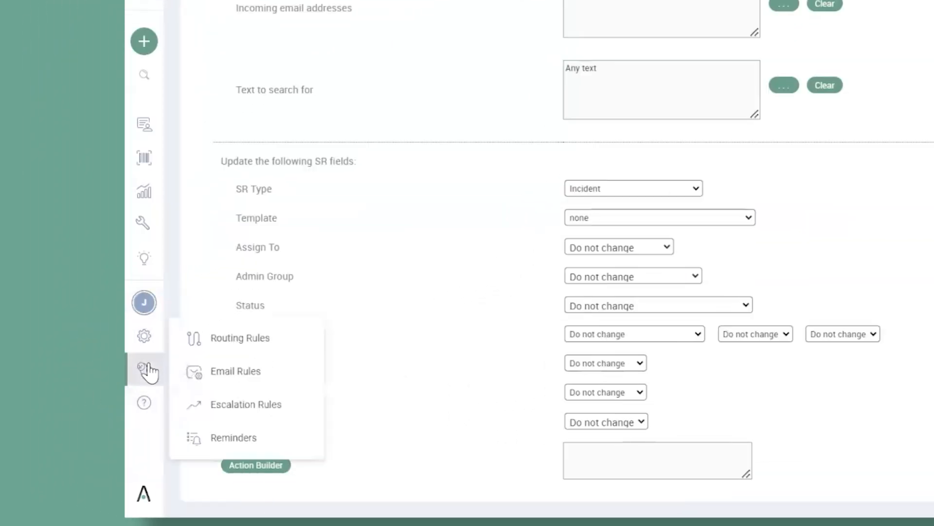
click(275, 405)
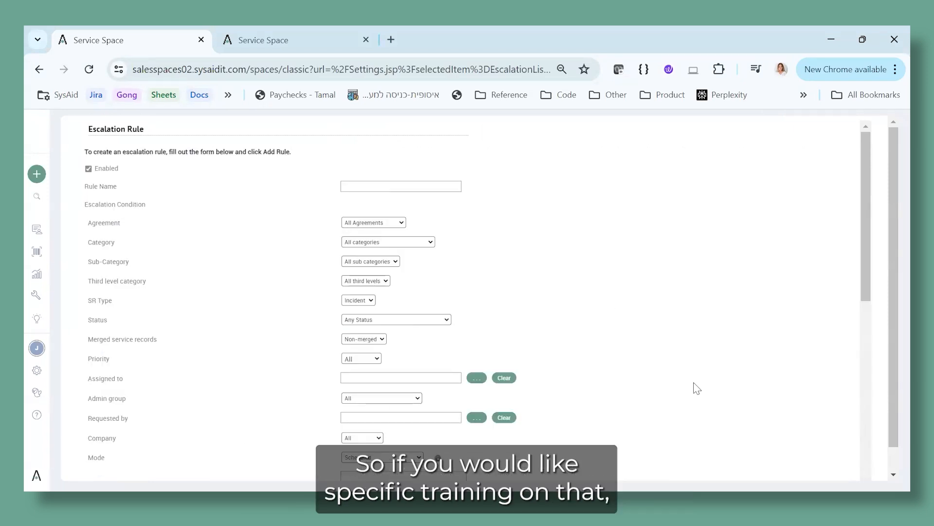
scroll(697, 388, down, 7)
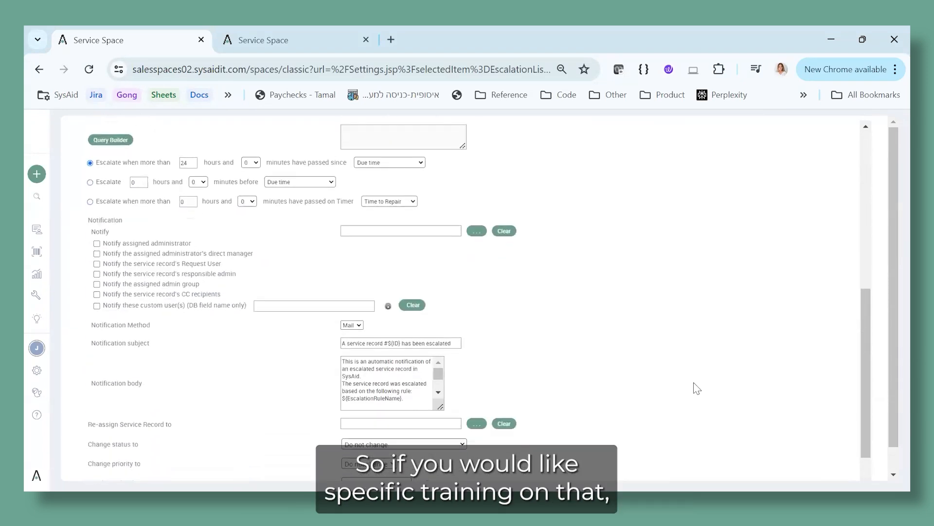
scroll(697, 388, down, 2)
scroll(699, 384, up, 10)
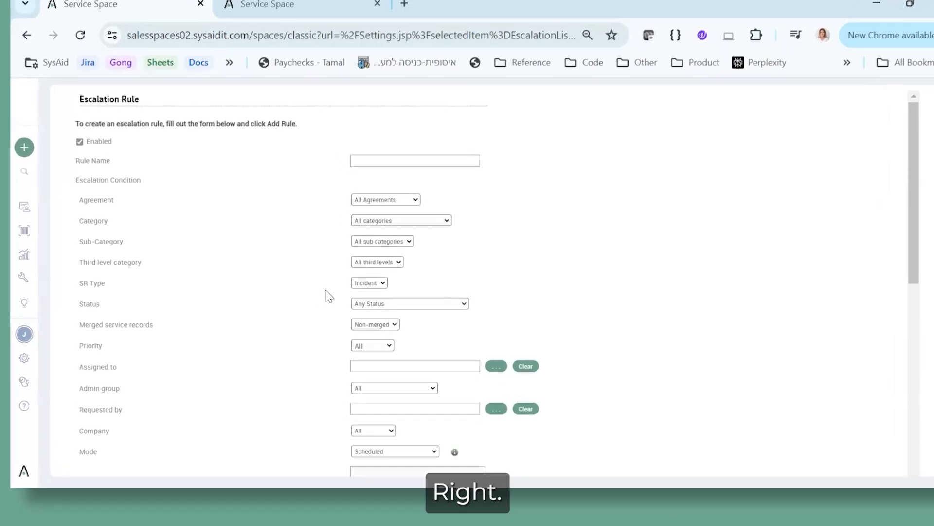
click(421, 283)
click(603, 302)
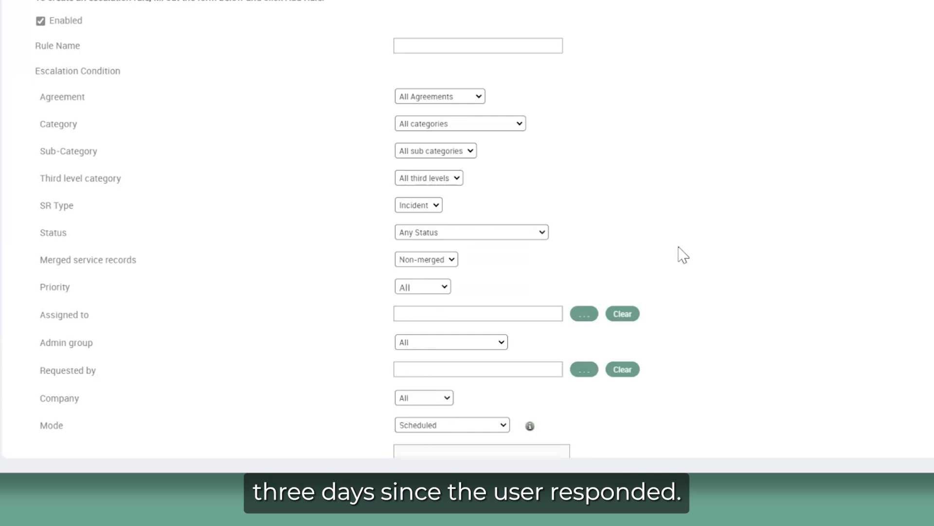
Set the timer-based escalation condition to more than 72 hours on the Response time timer.
scroll(683, 254, down, 4)
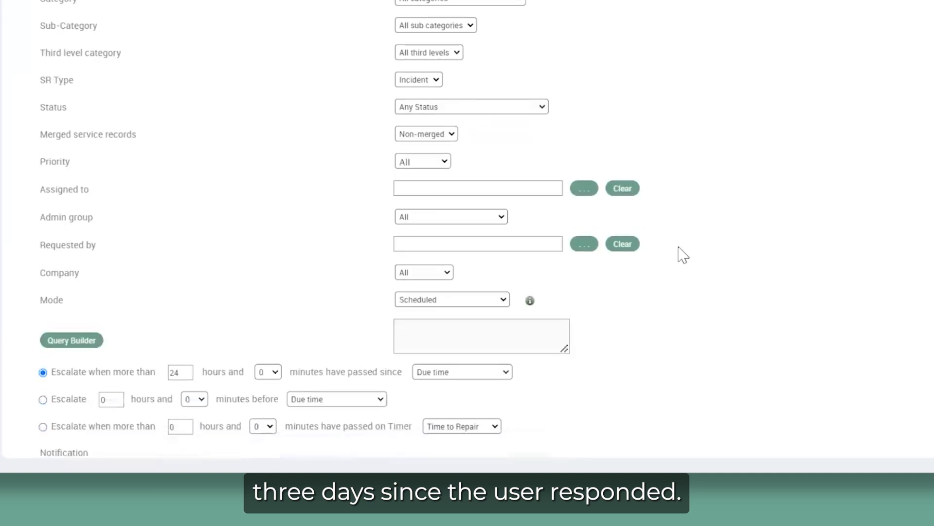
scroll(683, 254, down, 4)
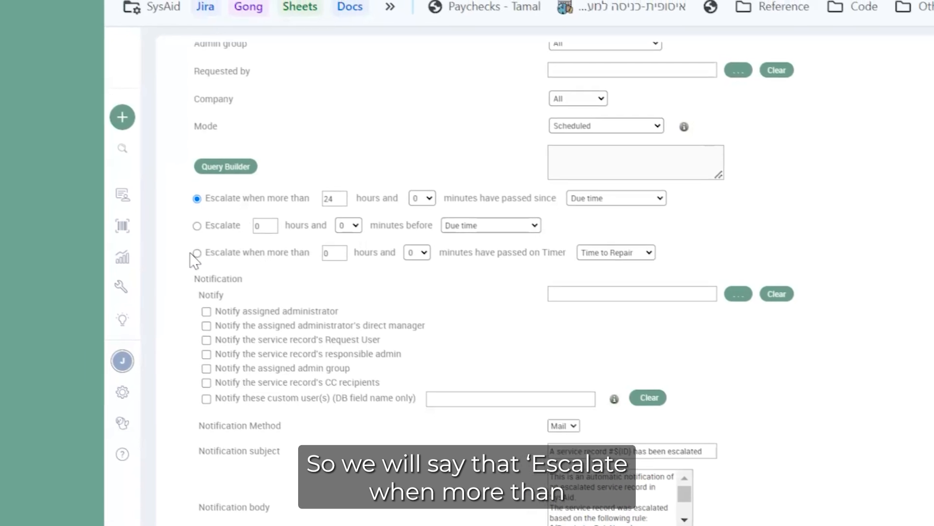
click(141, 220)
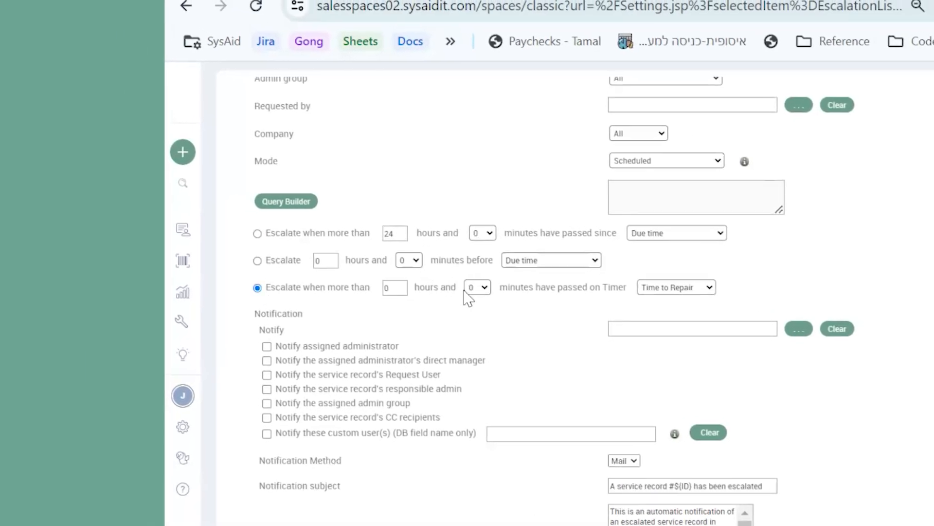
drag(398, 286, 373, 285)
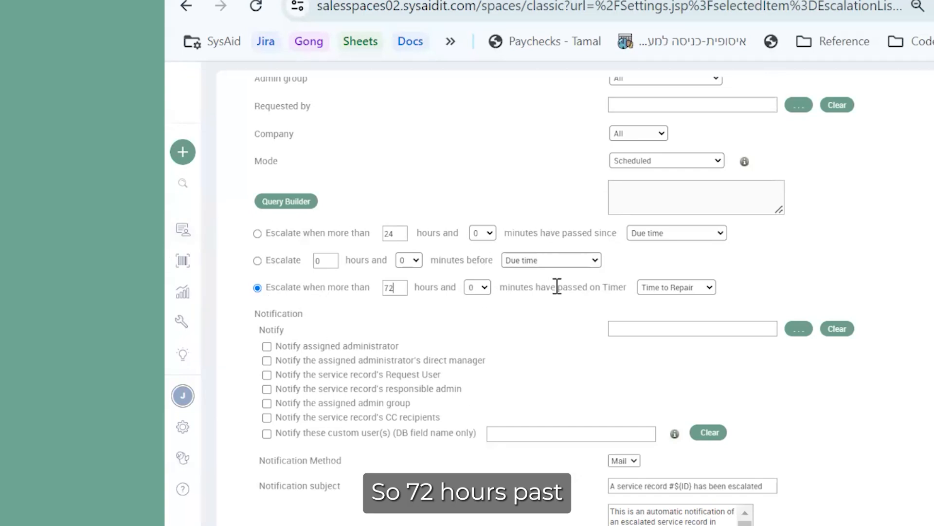
click(696, 288)
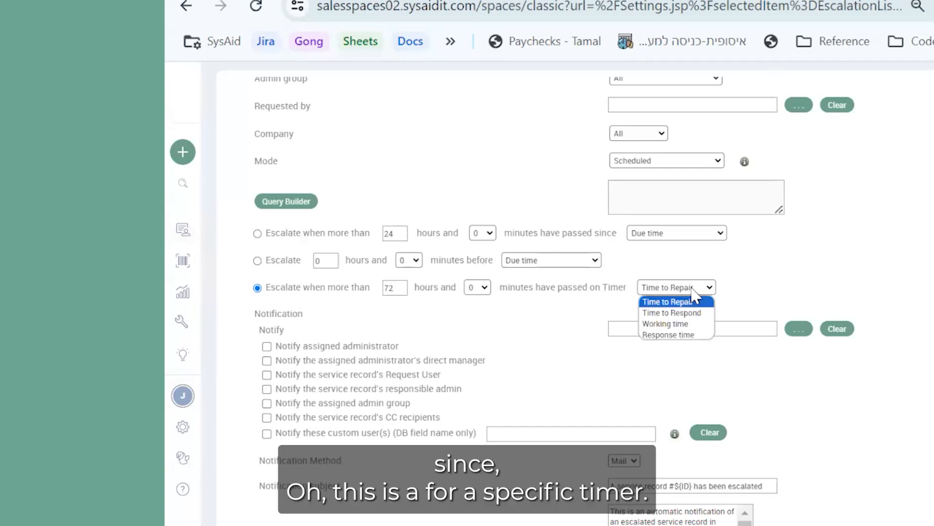
click(691, 336)
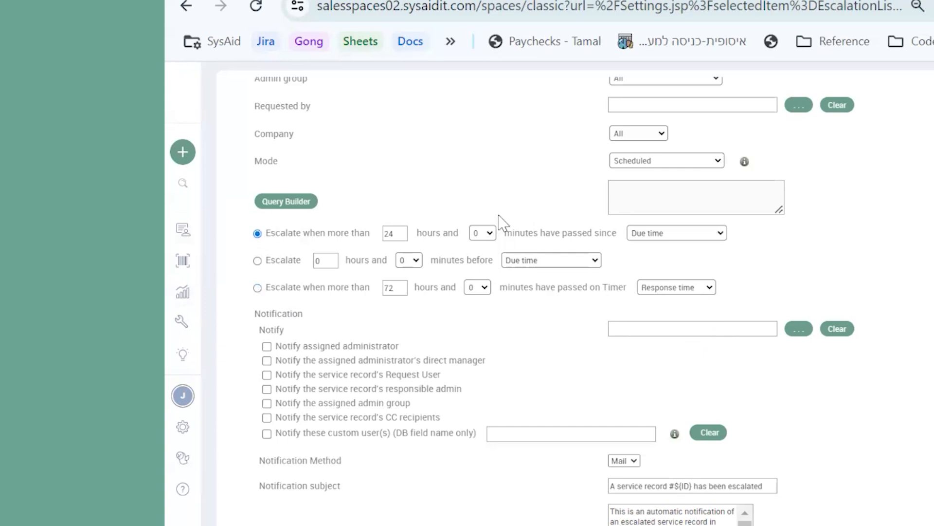
Escalate when more than 72 hours have passed since the Last modify time, and notify the service record's Request User.
double_click(363, 234)
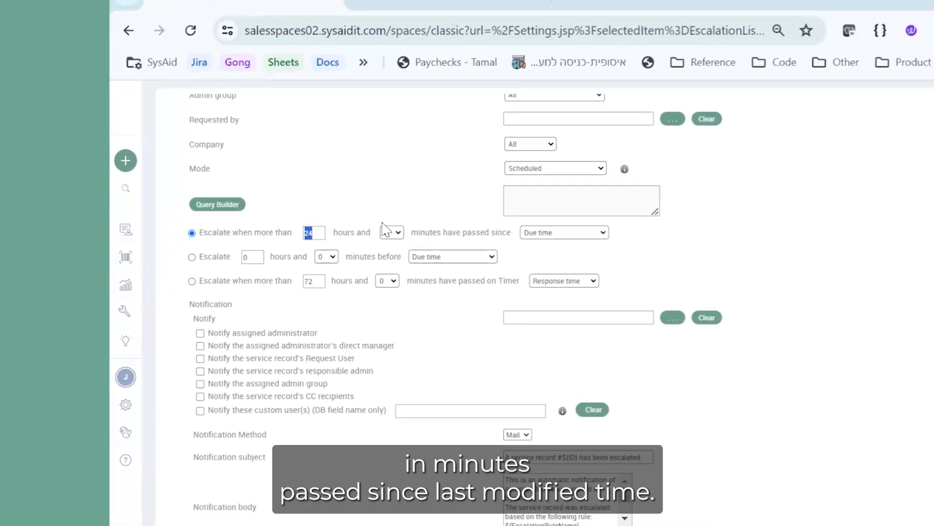
text(72)
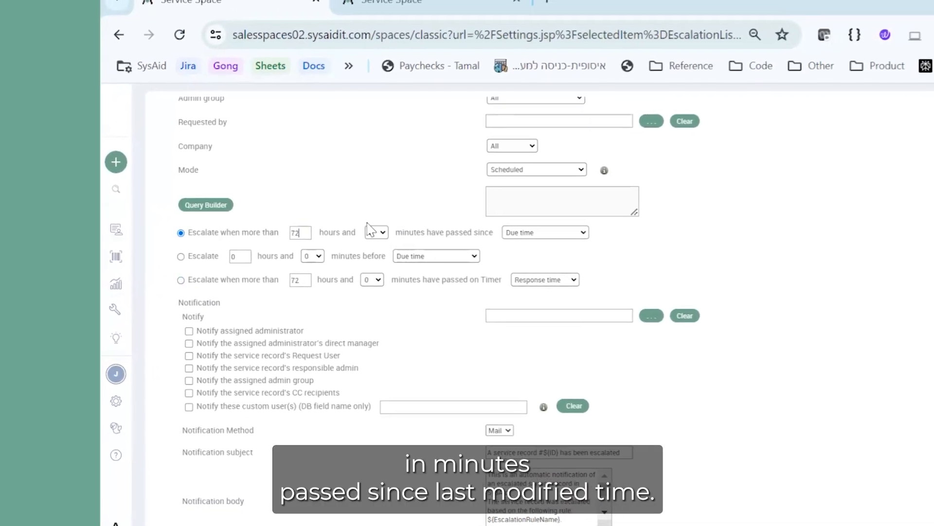
click(506, 232)
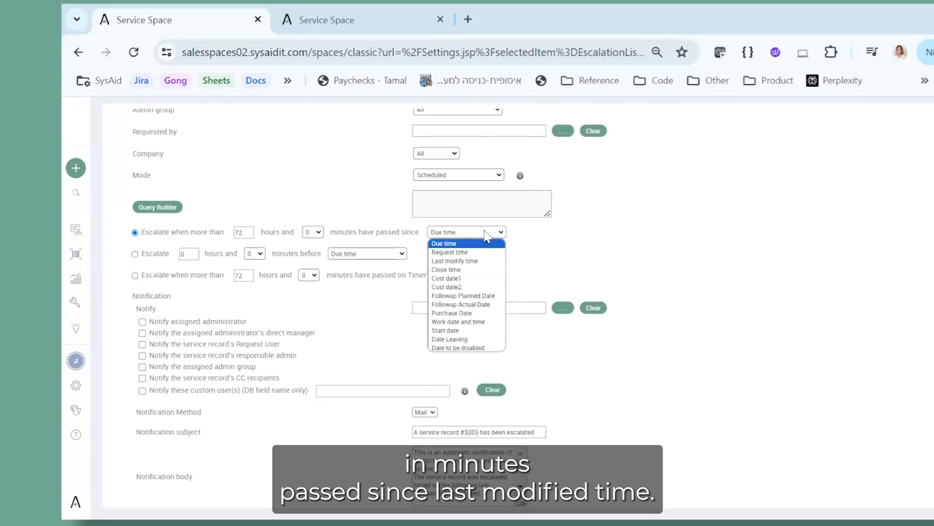
click(407, 259)
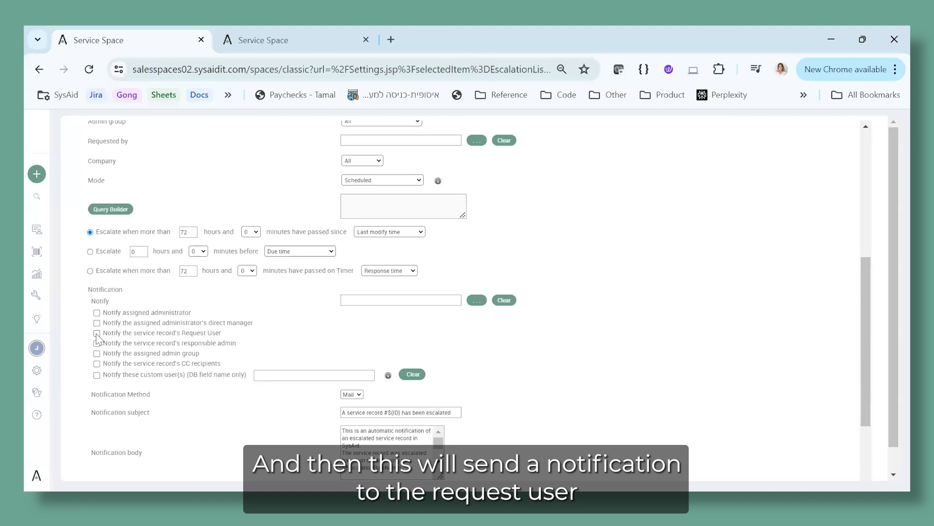
scroll(372, 441, down, 3)
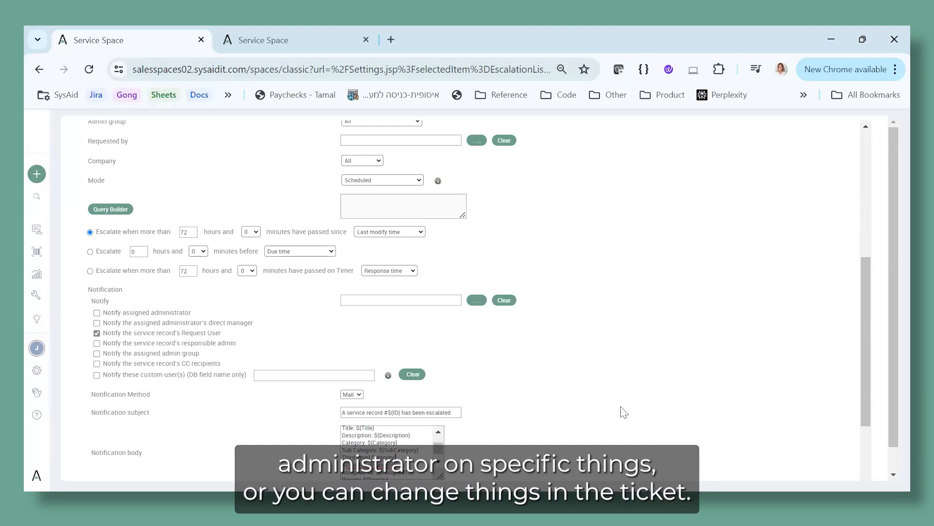
Review the escalation rule's conditions from the agreement down to the time-based options.
scroll(660, 373, up, 6)
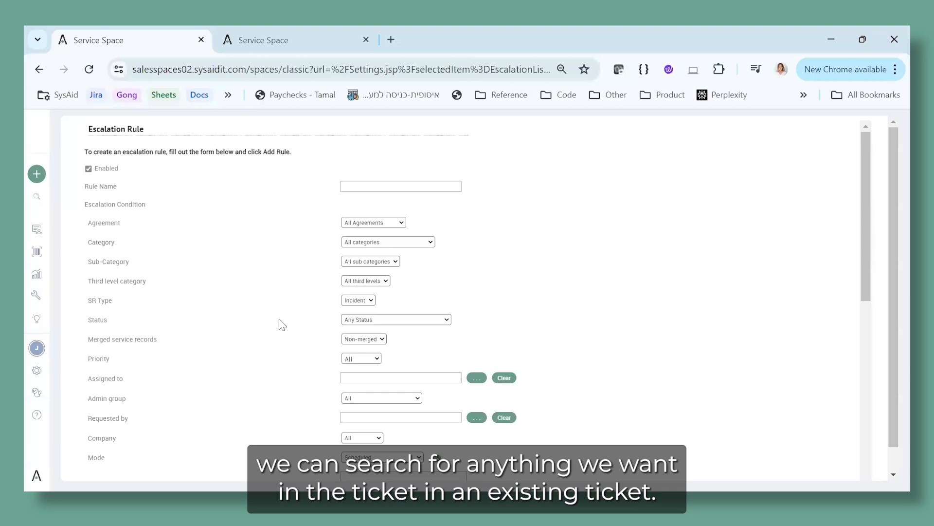
scroll(282, 324, down, 3)
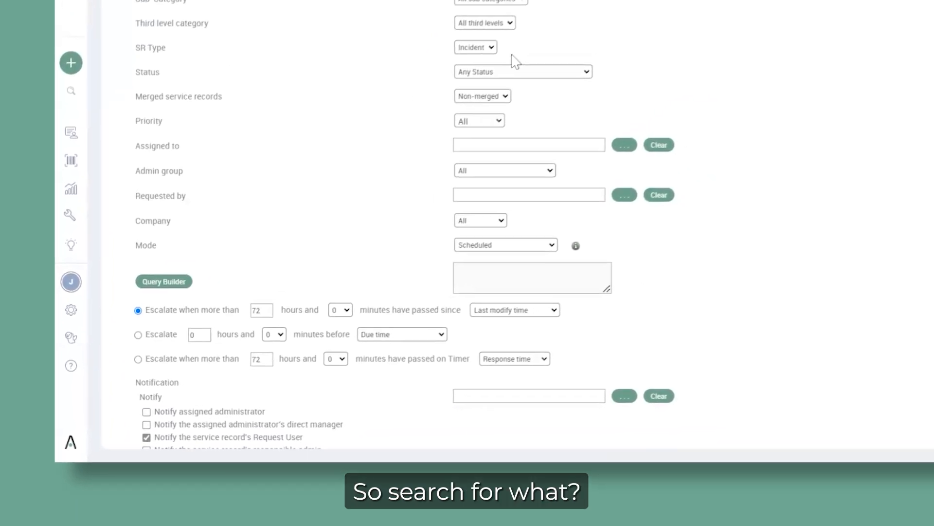
Review the escalation rule's three time-based conditions, its notification recipients and the ticket change actions.
drag(142, 310, 380, 336)
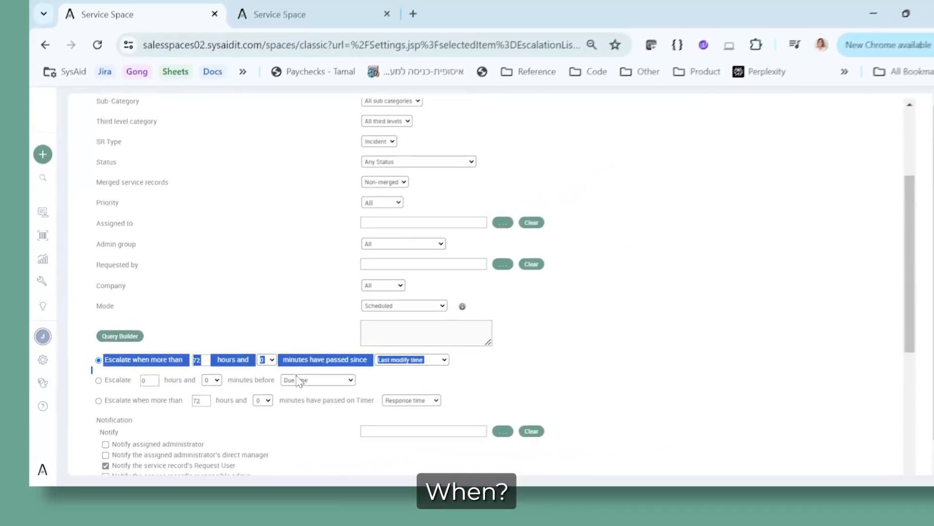
drag(298, 380, 348, 414)
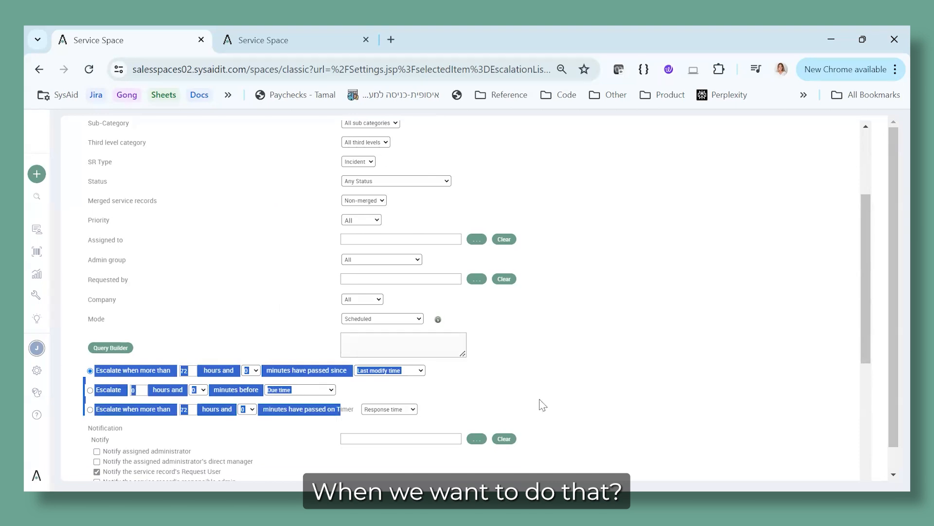
click(542, 405)
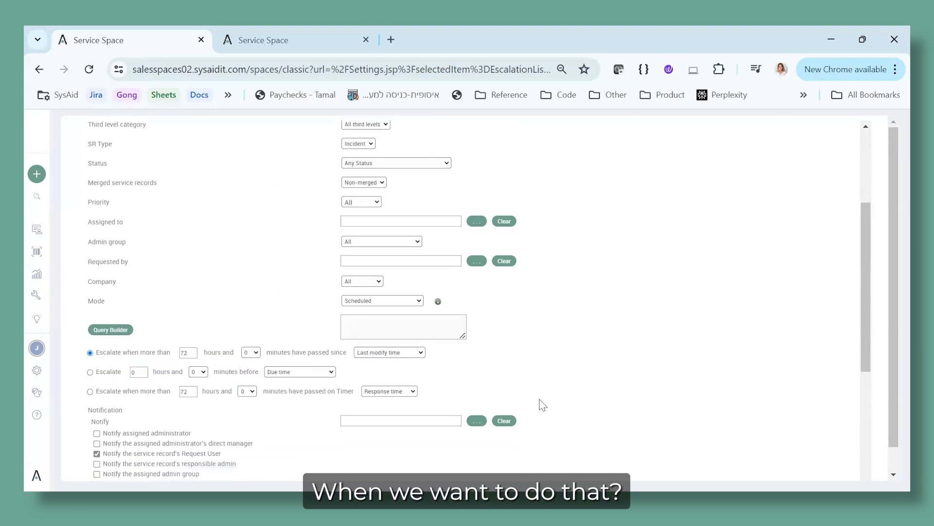
scroll(539, 407, down, 5)
click(97, 209)
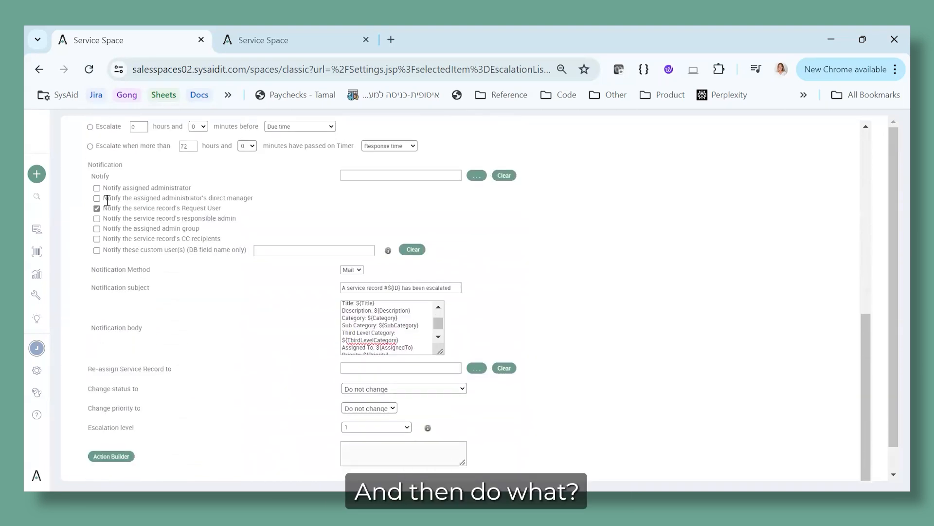
scroll(307, 424, down, 1)
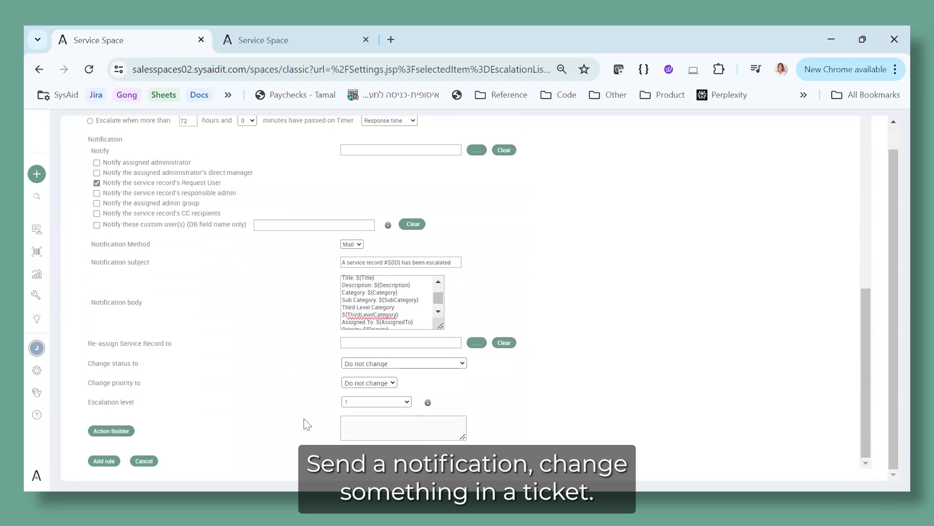
scroll(331, 419, up, 7)
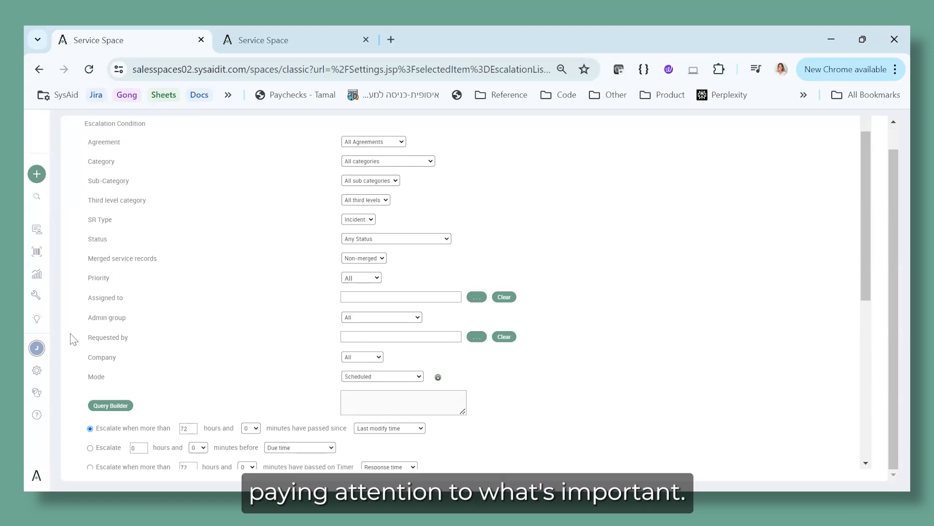
Open the Reminders automation page and look through the entity dates available for a new reminder.
click(36, 397)
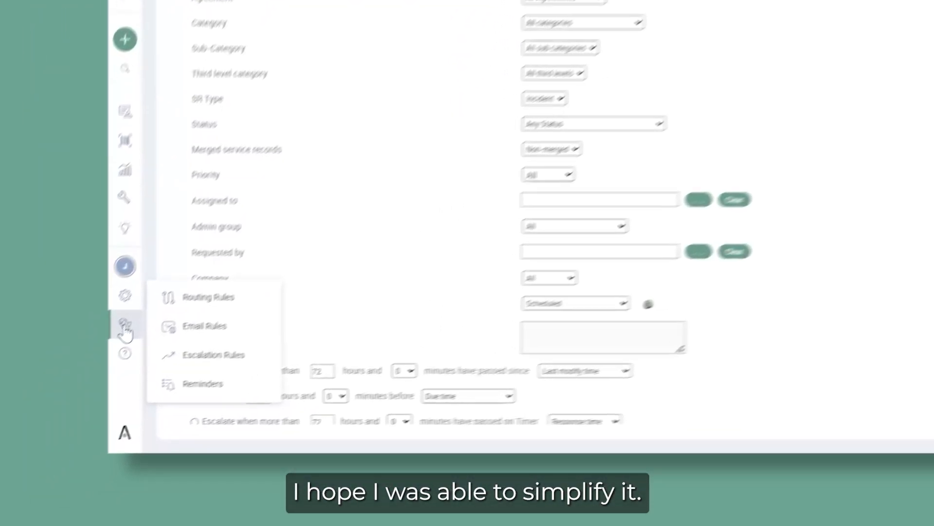
click(248, 375)
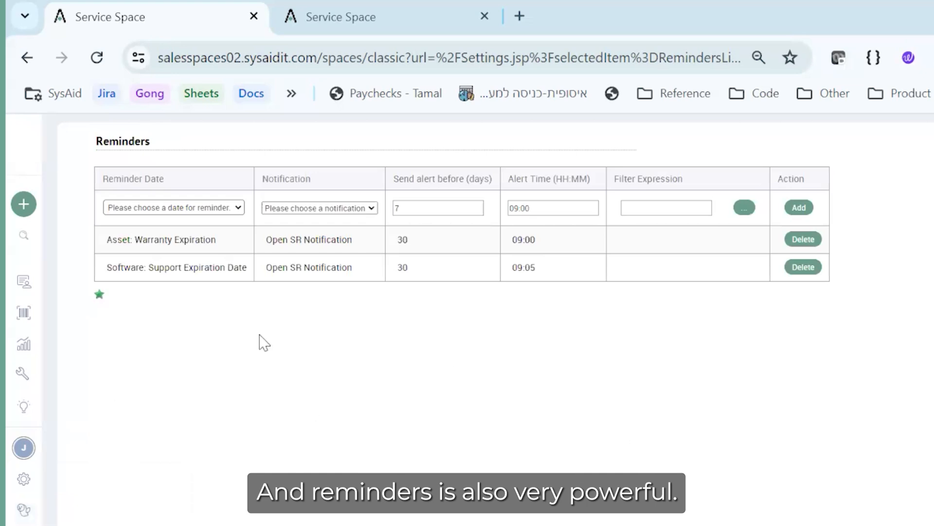
click(184, 210)
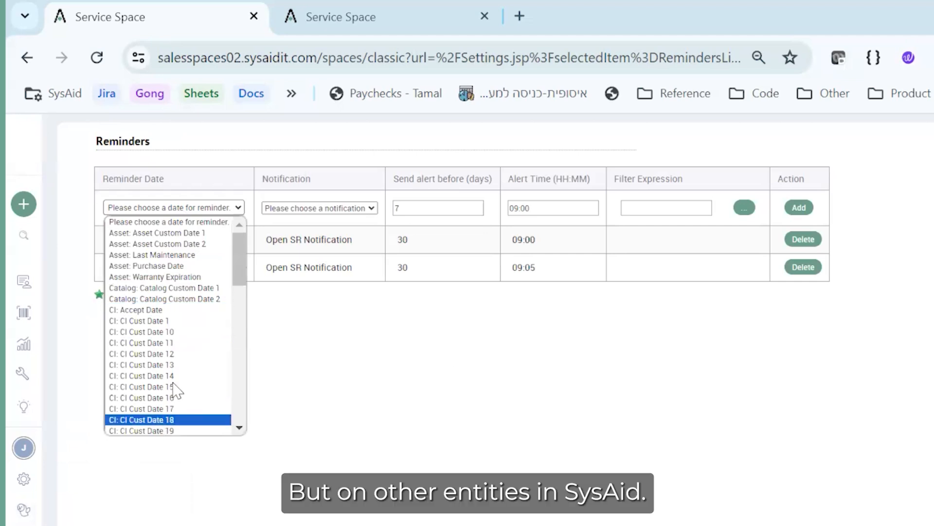
scroll(175, 292, down, 8)
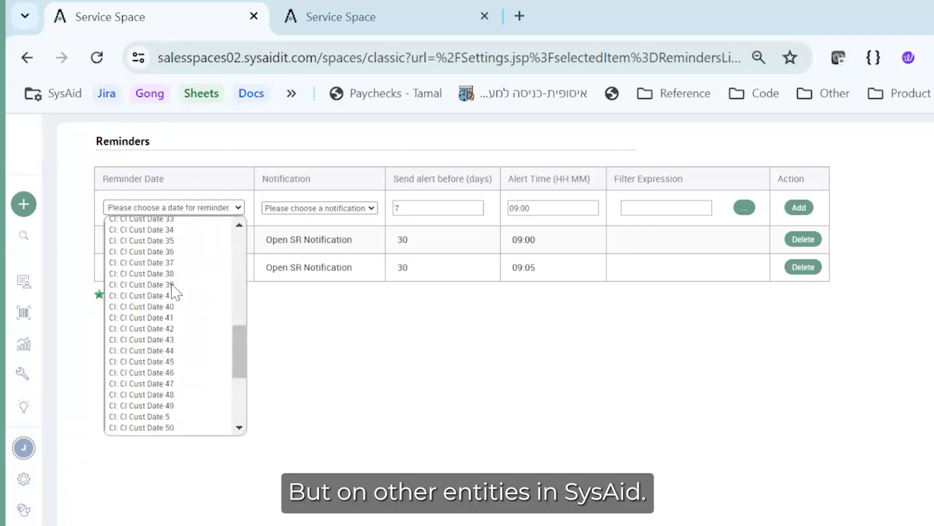
scroll(174, 291, down, 5)
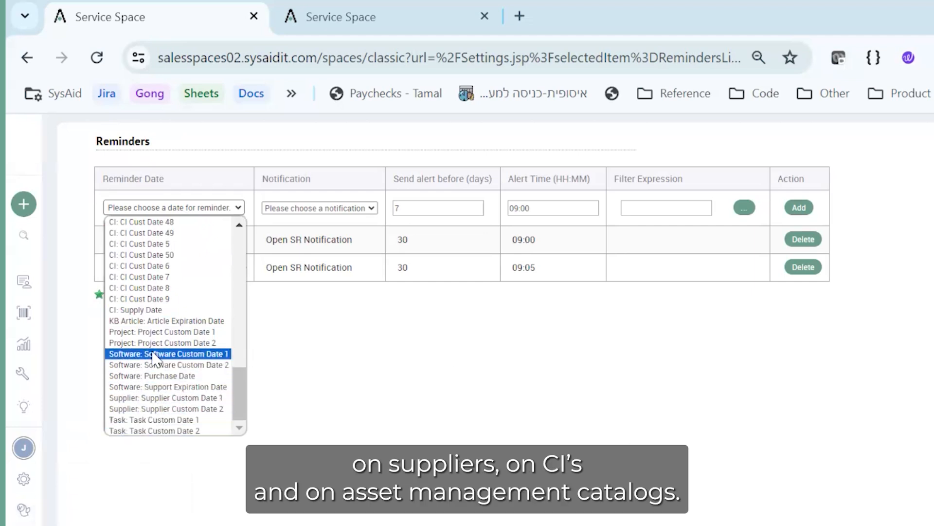
scroll(154, 359, up, 15)
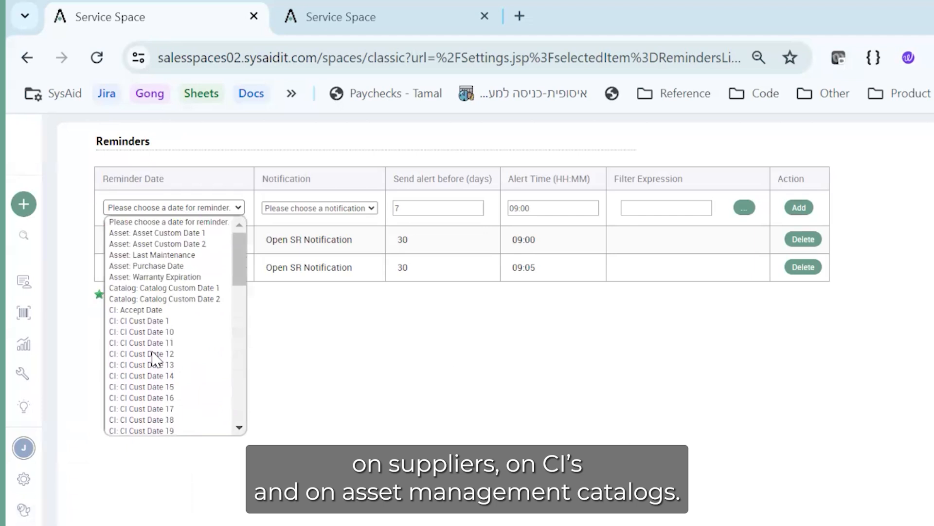
click(342, 367)
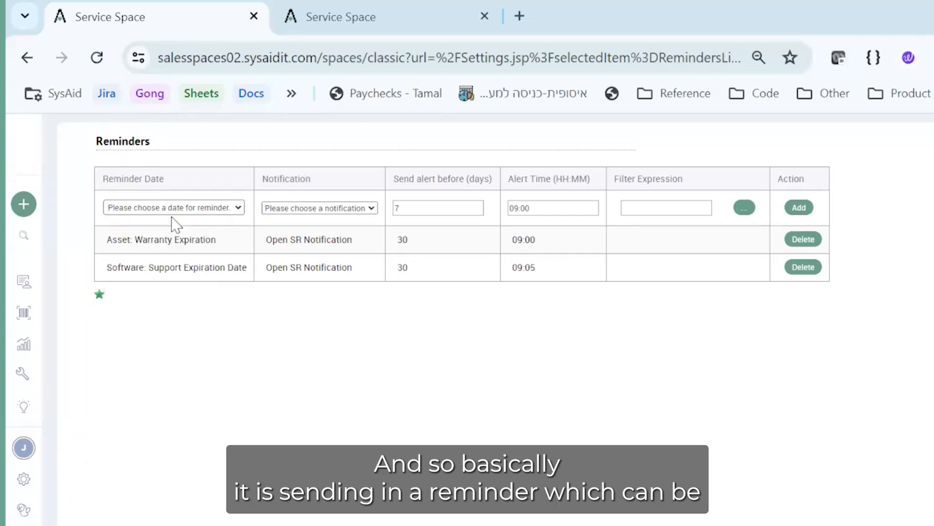
Examine the new reminder's notification choices and days-before-alert value, and recheck the available reminder dates.
click(335, 208)
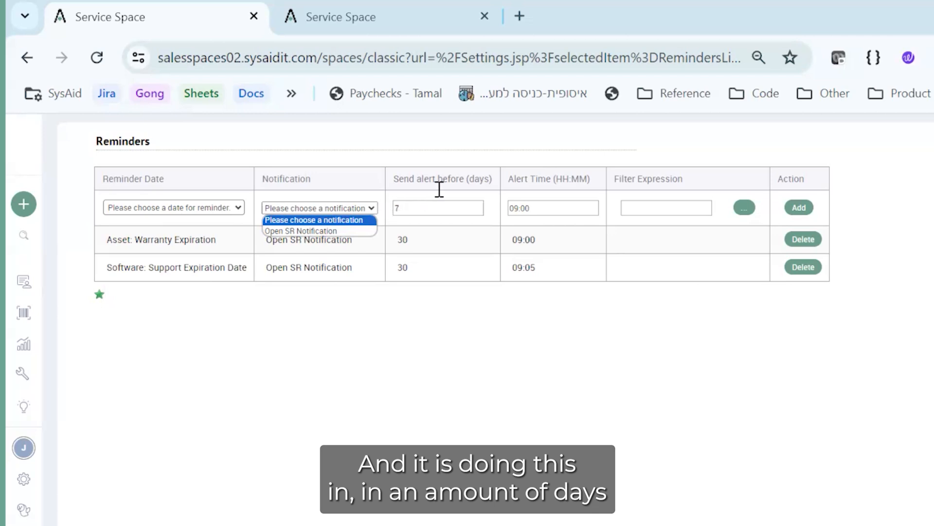
click(396, 208)
double_click(397, 208)
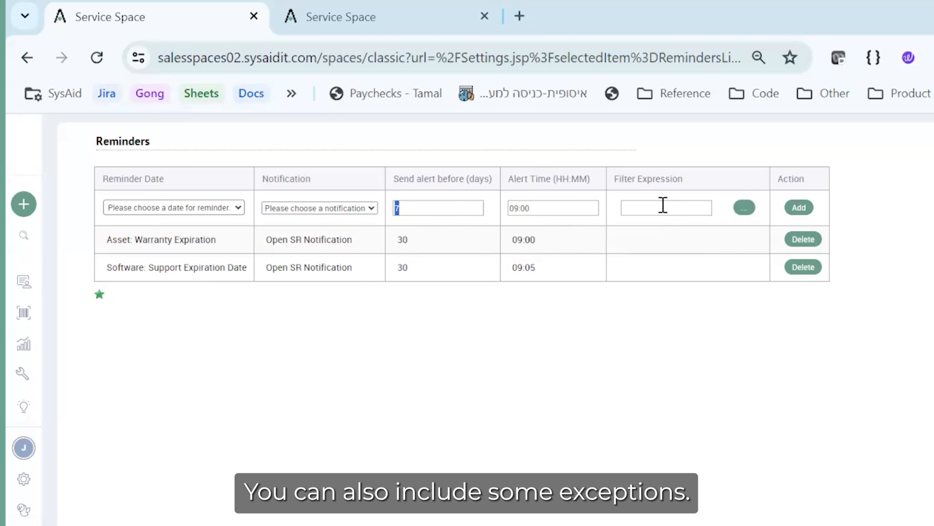
click(228, 209)
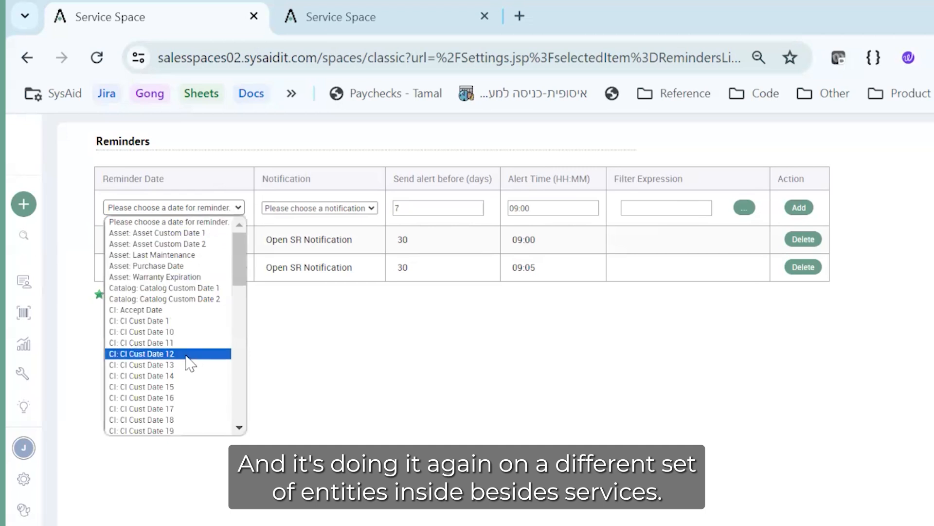
scroll(197, 360, down, 10)
click(359, 397)
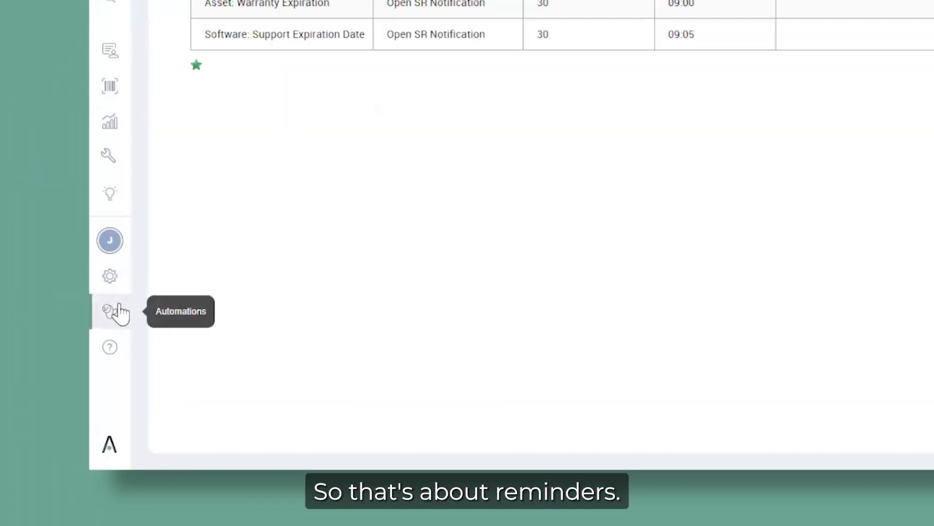
Open the Due Dates list under the SLA / SLM settings and review its existing rules.
click(116, 312)
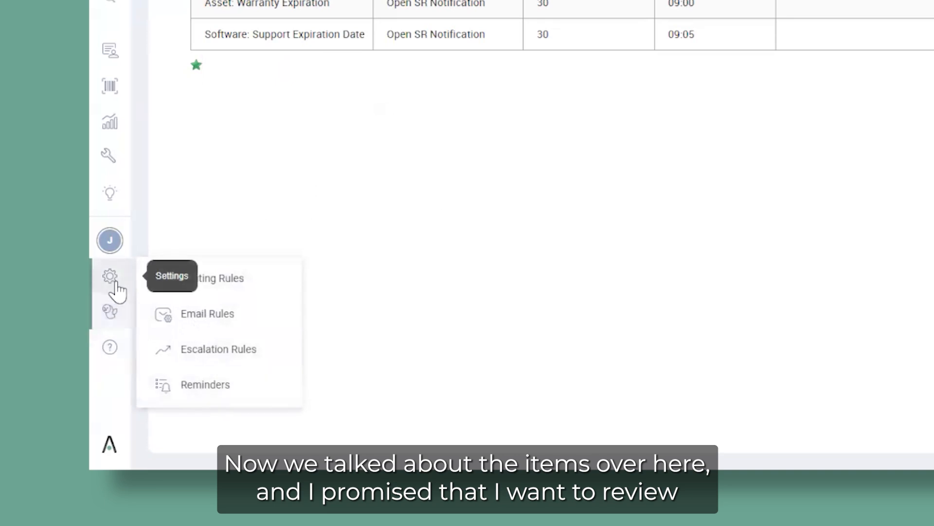
click(112, 278)
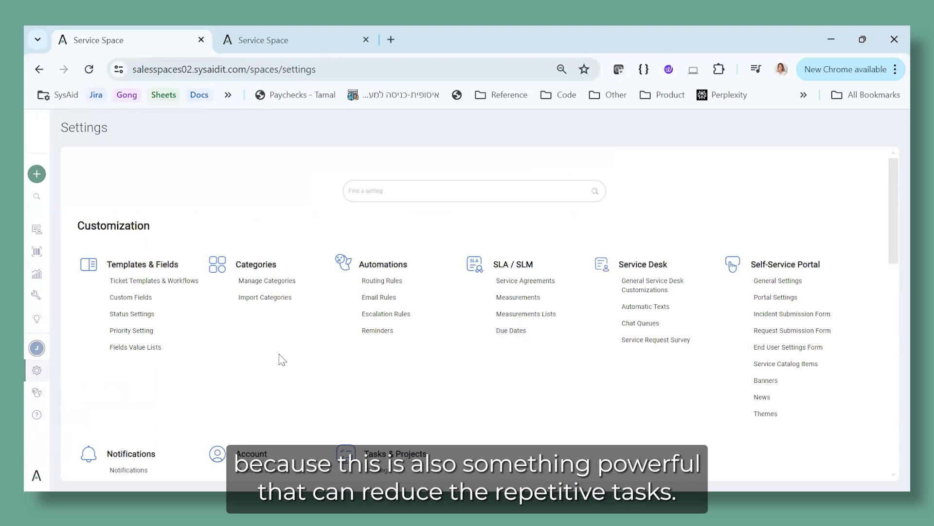
click(511, 331)
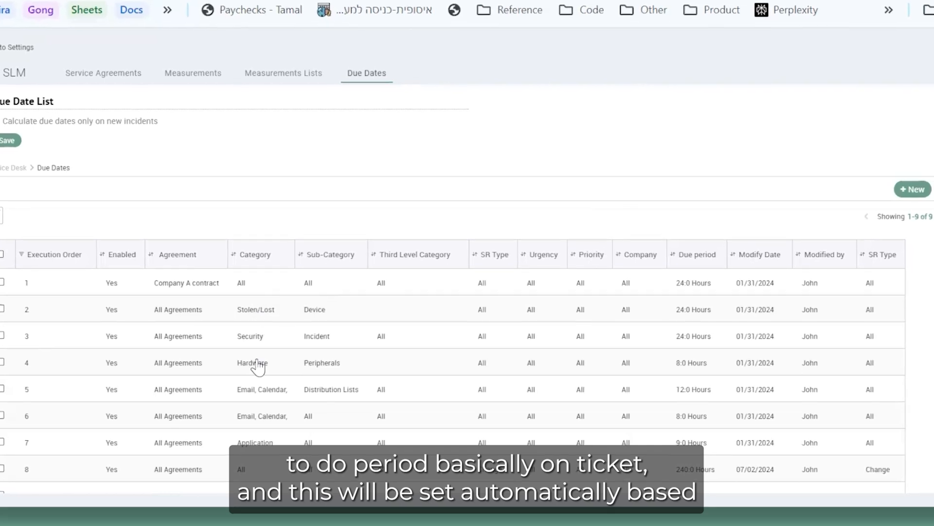
scroll(219, 330, down, 2)
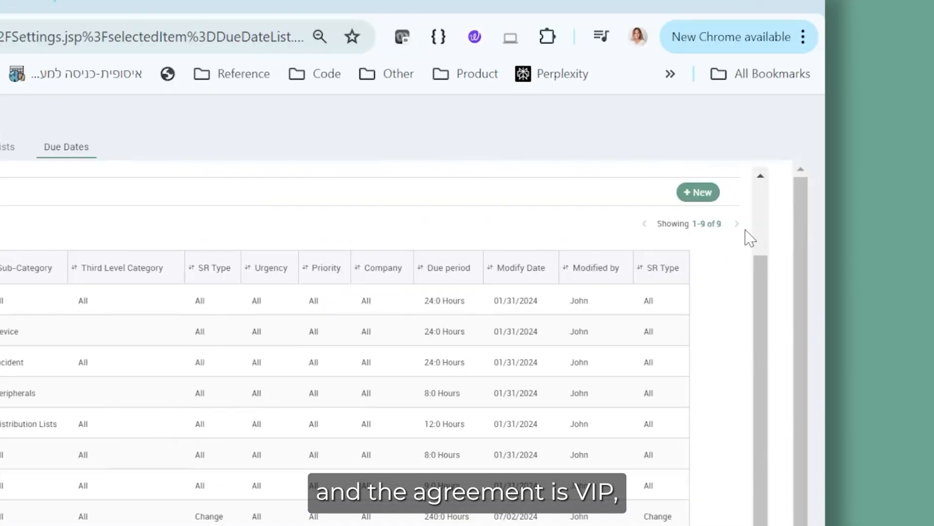
Open a blank due date rule and check which agreements it can apply to, keeping All Agreements.
click(699, 193)
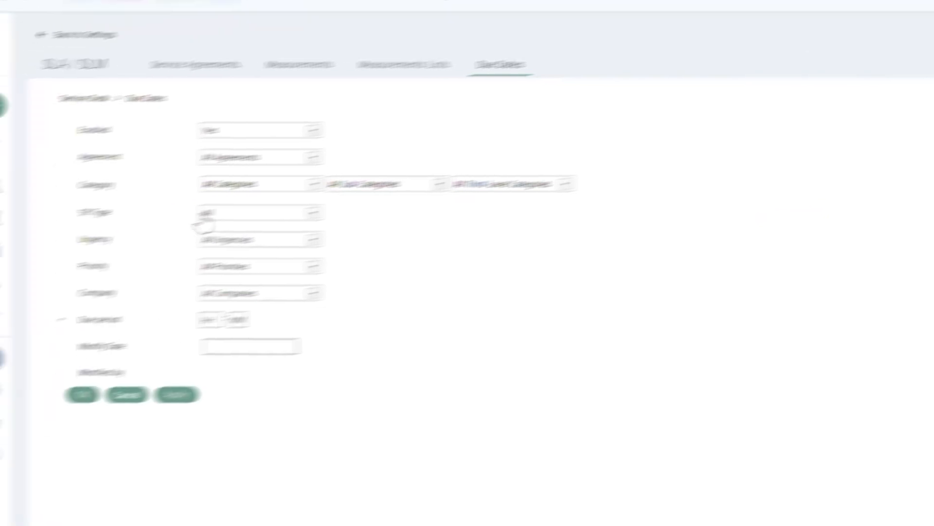
click(293, 149)
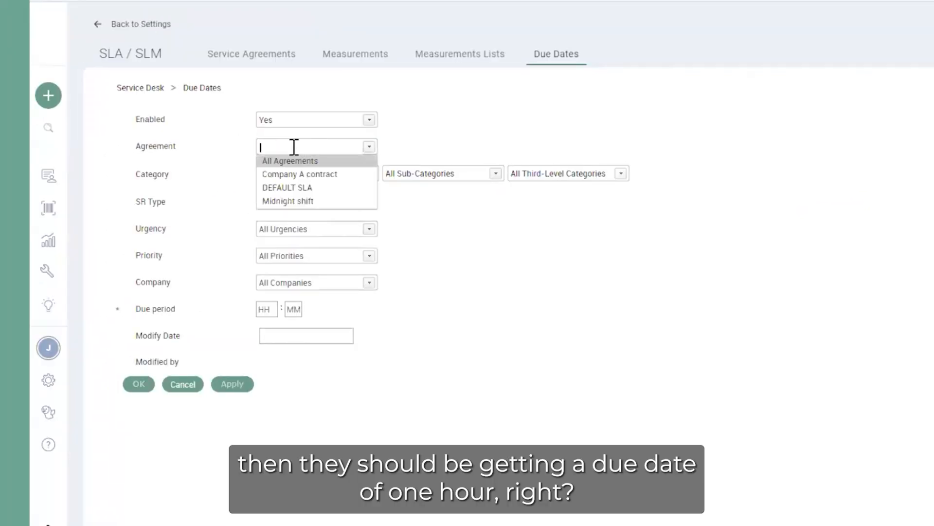
key(Return)
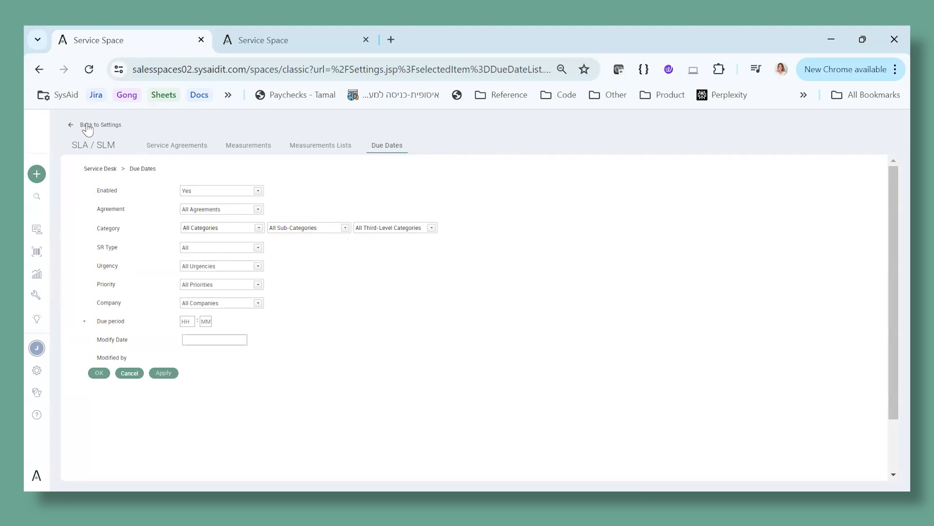
Go back to the settings and open Priority Setting to review the Priority Matrix's agreement, company, impact and urgency criteria.
click(86, 125)
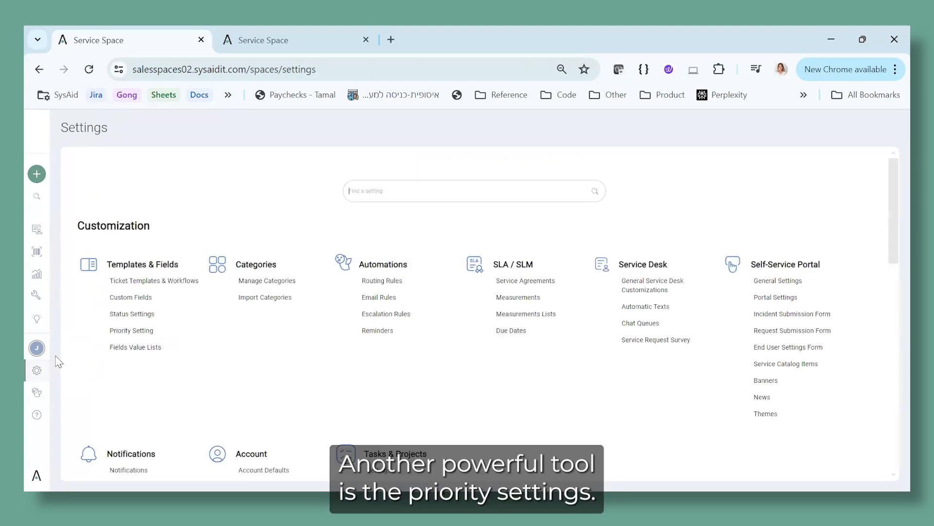
click(139, 335)
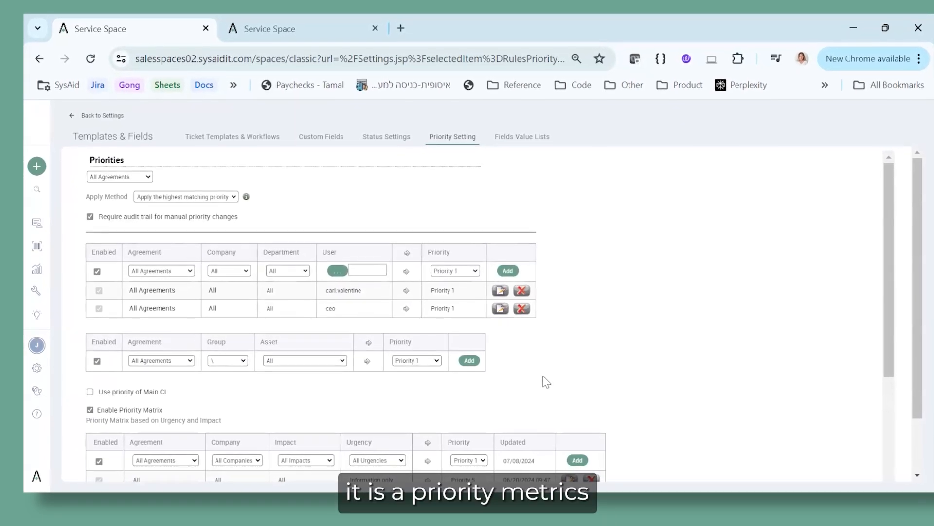
scroll(530, 390, down, 3)
scroll(512, 403, down, 1)
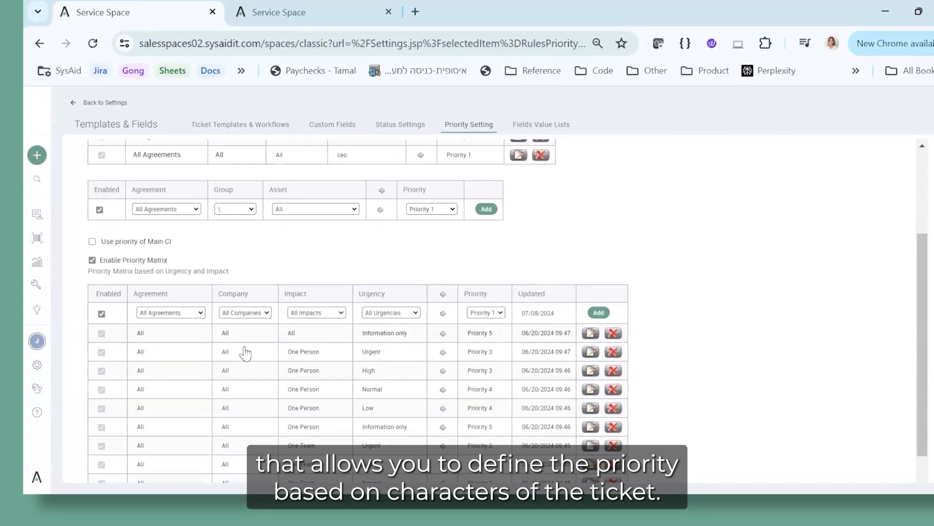
double_click(299, 288)
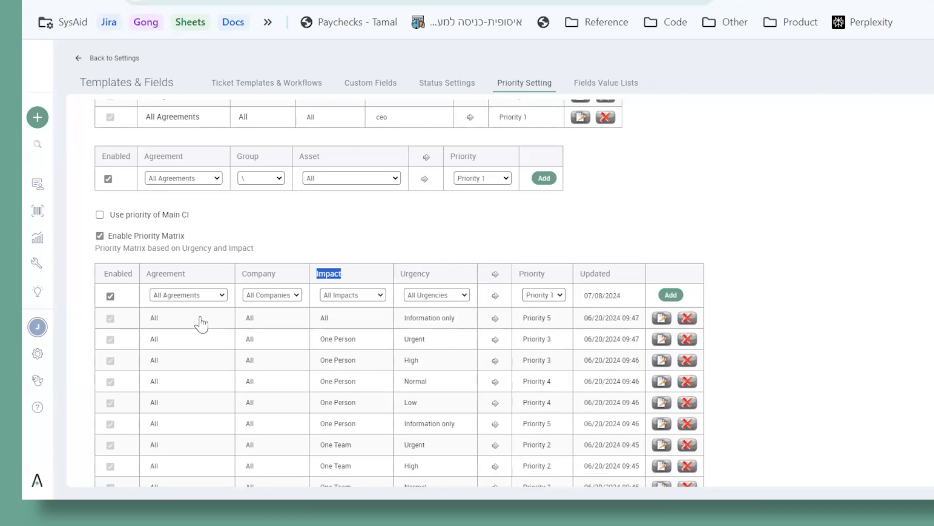
double_click(171, 273)
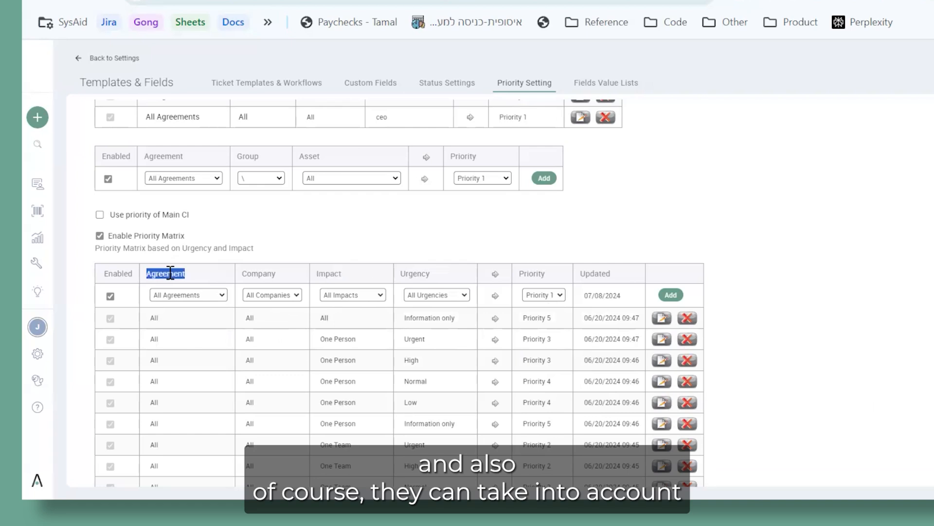
double_click(264, 272)
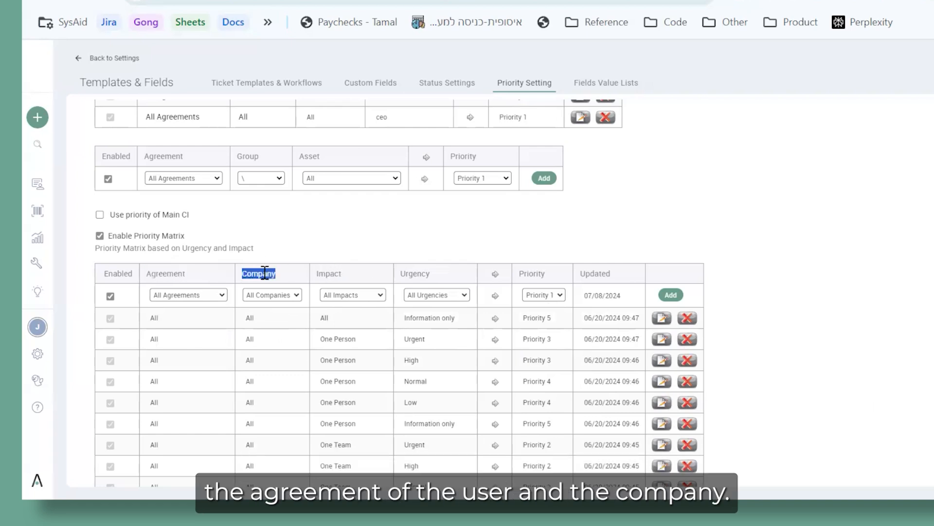
scroll(389, 379, down, 2)
scroll(467, 393, up, 5)
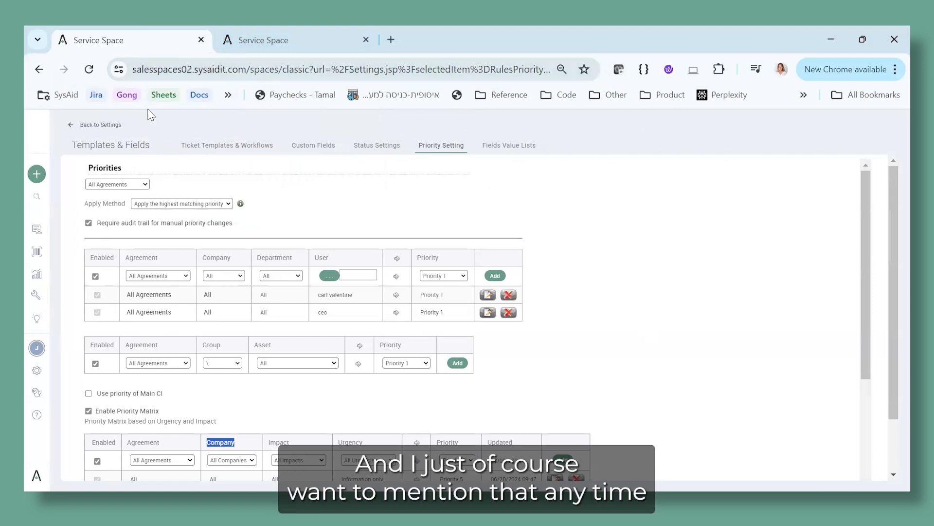
Switch to the ticket open in the other browser tab and examine the source of the priority change in its Journey.
click(300, 41)
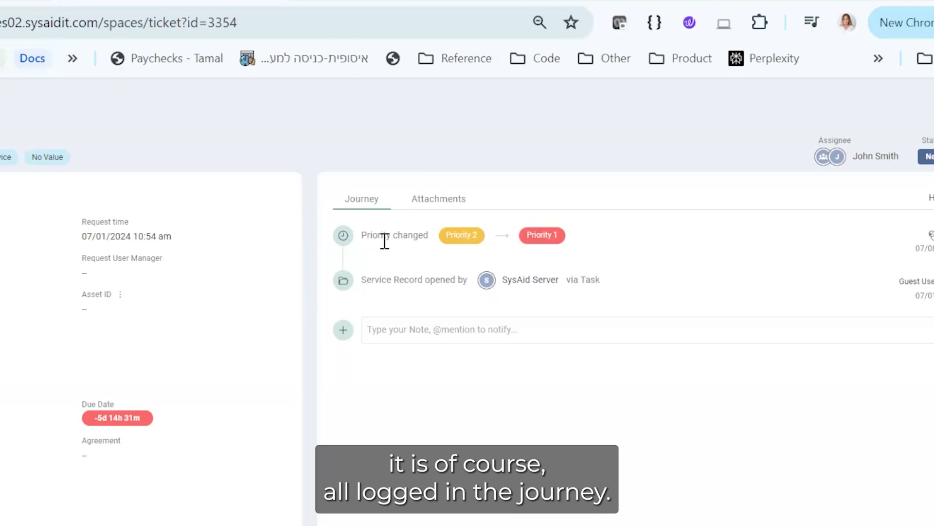
drag(366, 235, 397, 236)
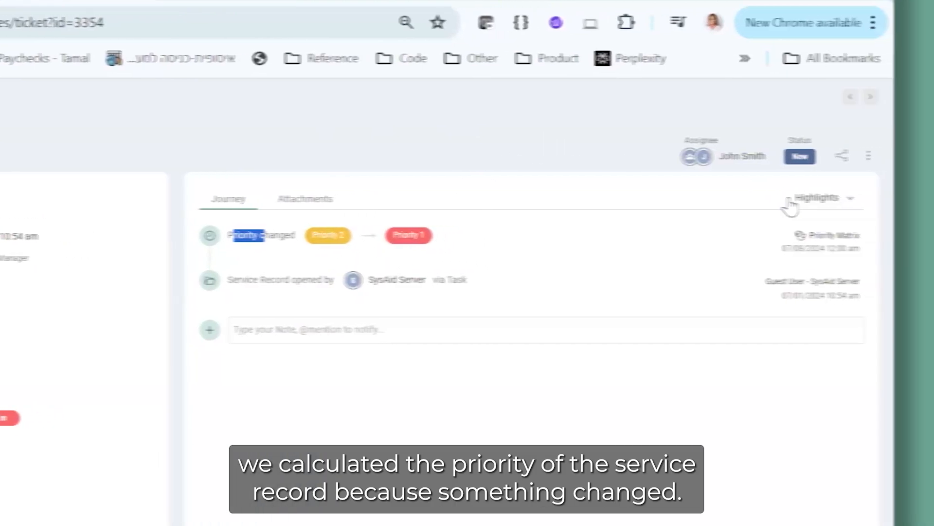
mouse_move(904, 238)
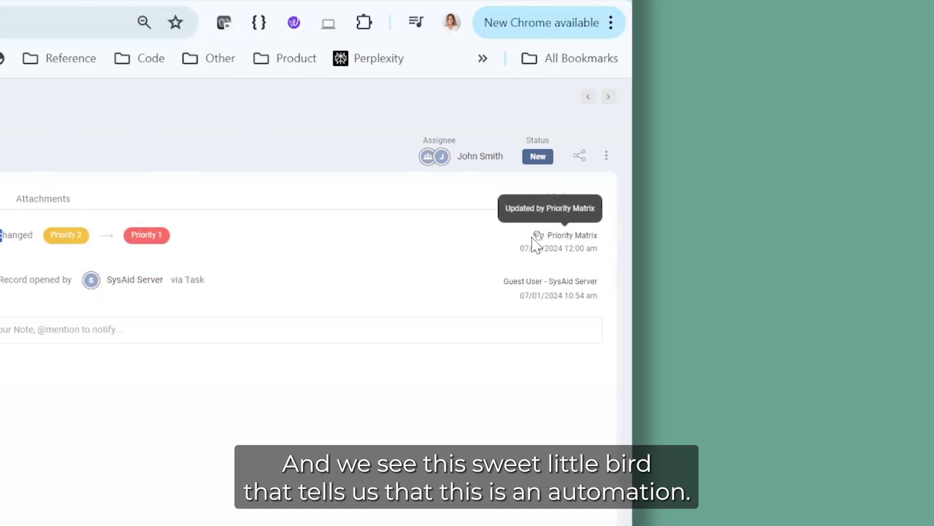